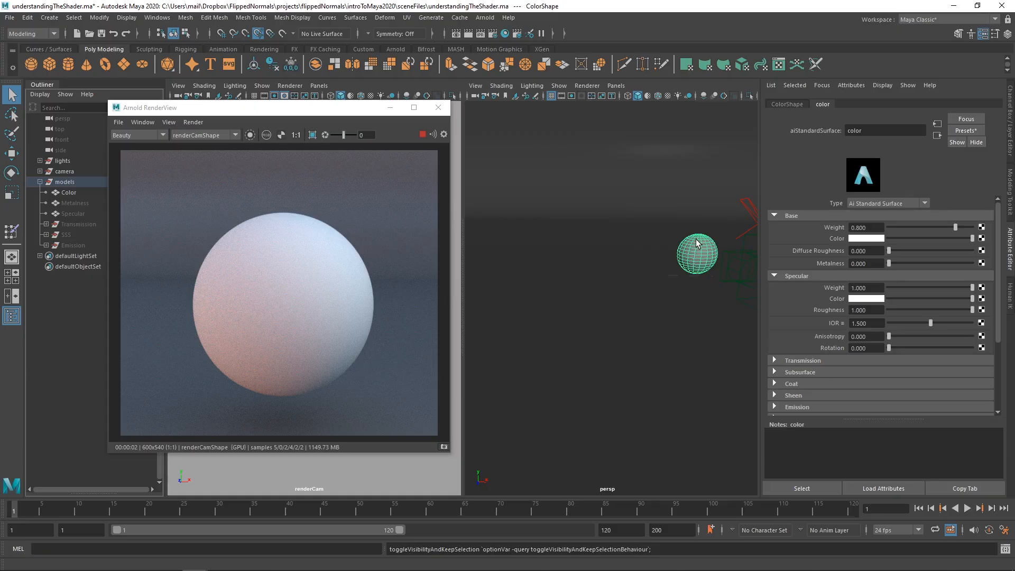
- Look through the color shader's collapsed attribute groups, briefly expanding Thin Film, Emission, Sheen, Coat, Subsurface and Transmission
{"action": "scroll", "coordinate": [817, 279], "scroll_direction": "down", "scroll_amount": 4}
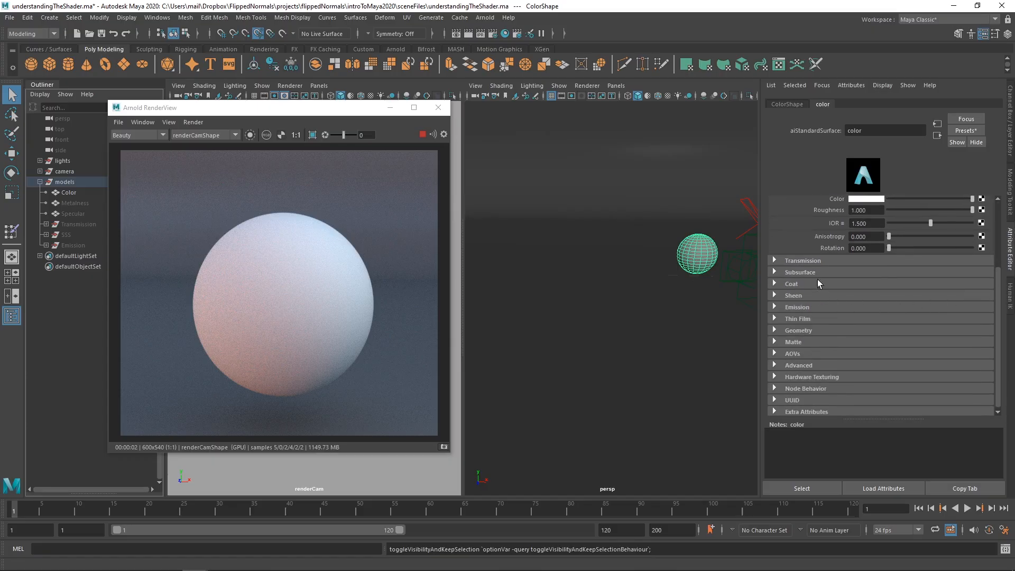
{"action": "scroll", "coordinate": [905, 341], "scroll_direction": "down", "scroll_amount": 1}
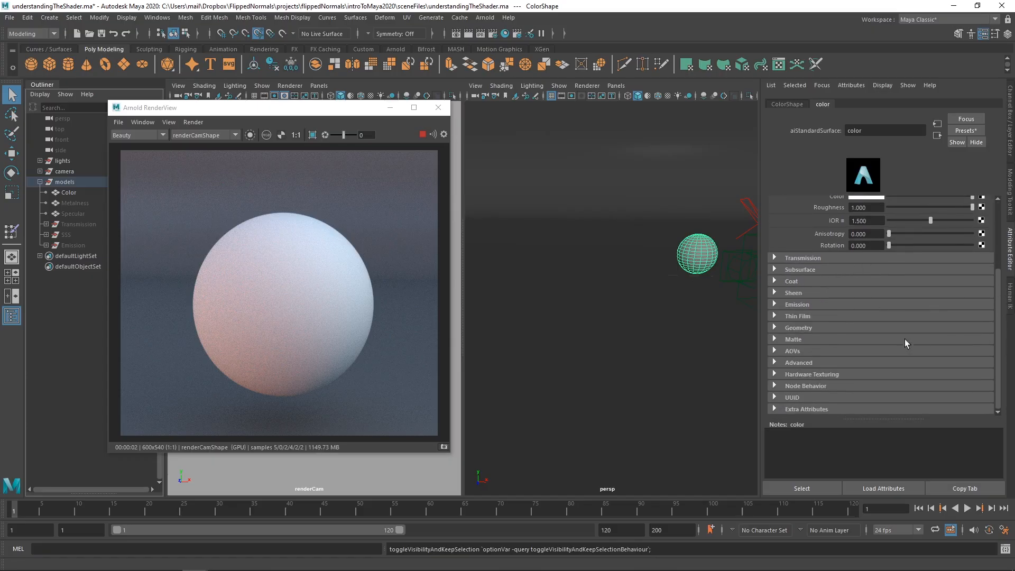
{"action": "left_click", "coordinate": [803, 313]}
{"action": "left_click", "coordinate": [804, 314]}
{"action": "left_click", "coordinate": [804, 305]}
{"action": "left_click", "coordinate": [804, 304]}
{"action": "left_click", "coordinate": [801, 293]}
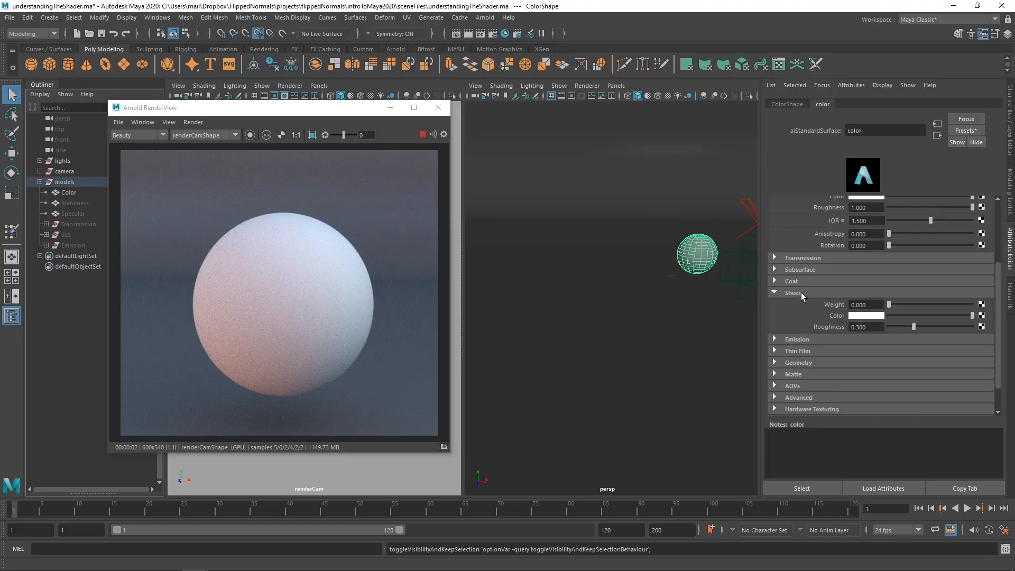
{"action": "left_click", "coordinate": [802, 293]}
{"action": "left_click", "coordinate": [798, 283]}
{"action": "left_click", "coordinate": [799, 283]}
{"action": "left_click", "coordinate": [801, 272]}
{"action": "left_click", "coordinate": [807, 268]}
{"action": "left_click", "coordinate": [808, 261]}
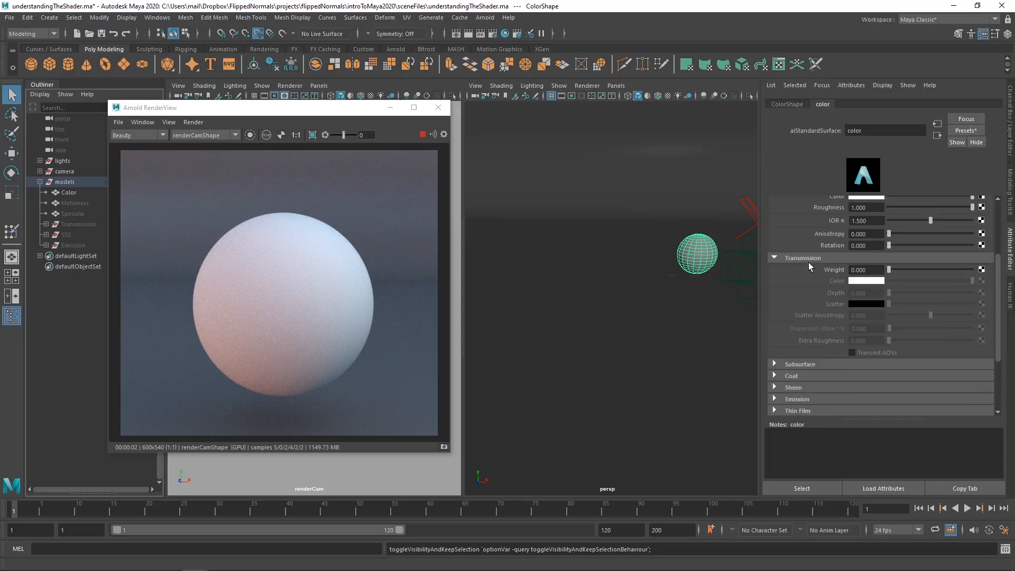
{"action": "left_click", "coordinate": [810, 258]}
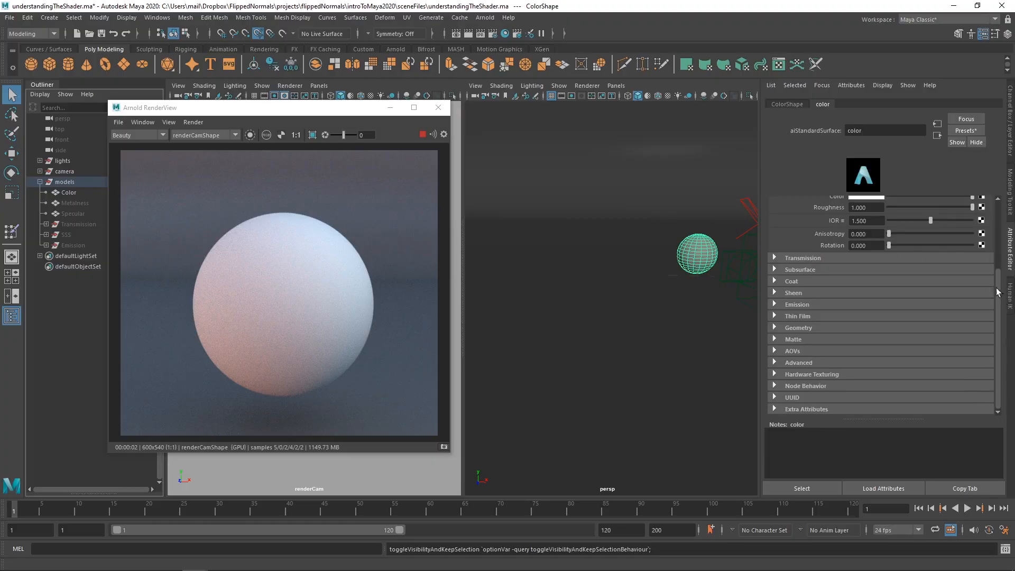
{"action": "scroll", "coordinate": [998, 292], "scroll_direction": "up", "scroll_amount": 5}
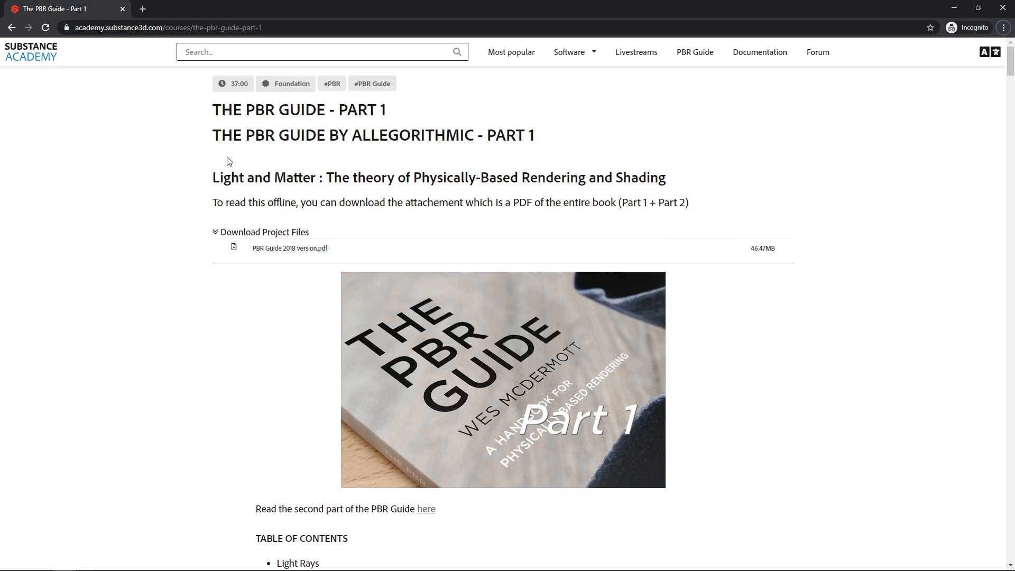
- Skim the PBR Guide Part 1 page from the table of contents down to the Microfacet Theory section
{"action": "scroll", "coordinate": [214, 180], "scroll_direction": "down", "scroll_amount": 5}
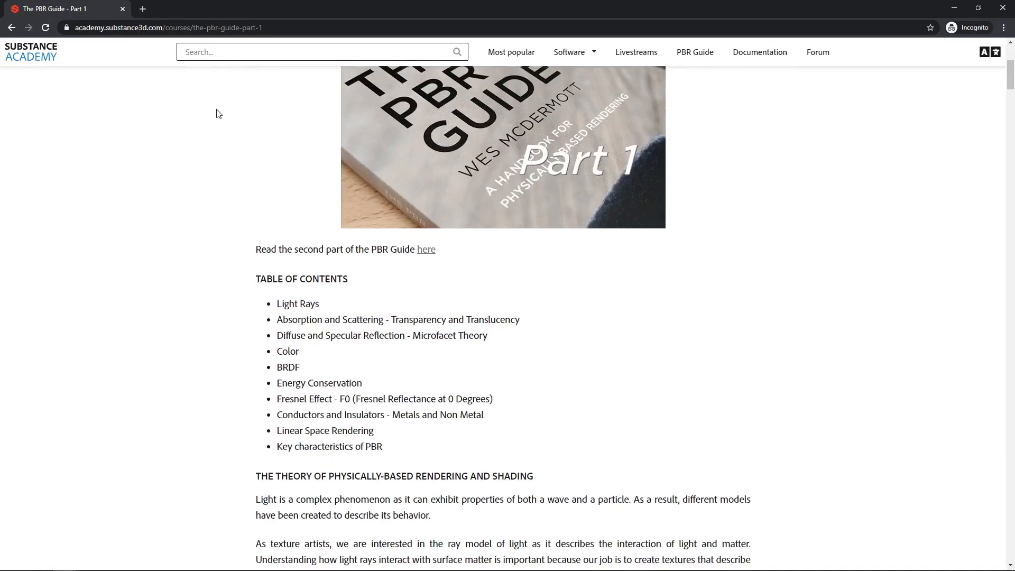
{"action": "middle_click", "coordinate": [230, 126]}
{"action": "middle_click_drag", "start_coordinate": [232, 127], "coordinate": [218, 228]}
{"action": "scroll", "coordinate": [224, 156], "scroll_direction": "down", "scroll_amount": 15}
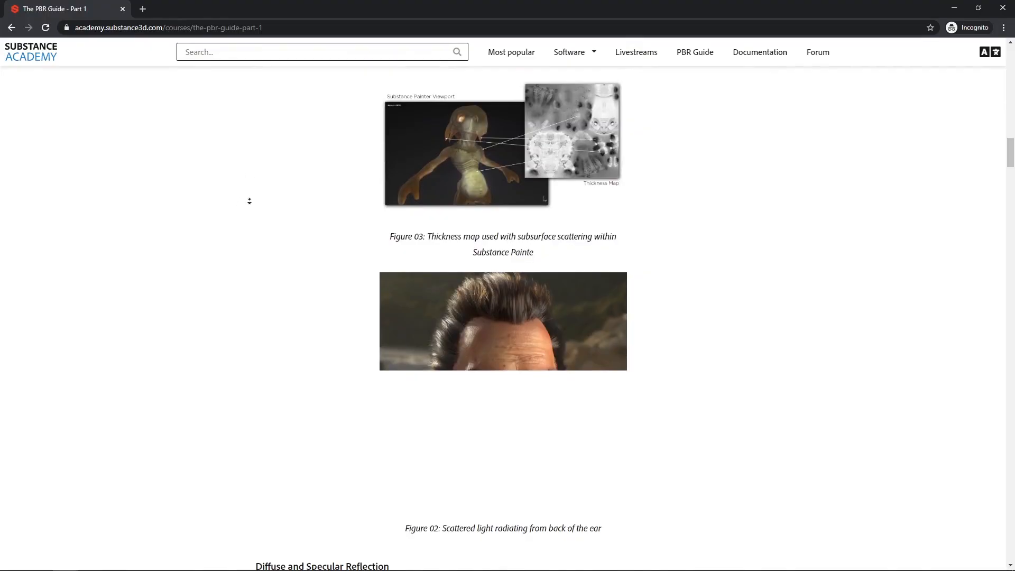
{"action": "middle_click_drag", "start_coordinate": [244, 169], "coordinate": [249, 272]}
{"action": "middle_click_drag", "start_coordinate": [238, 177], "coordinate": [235, 261]}
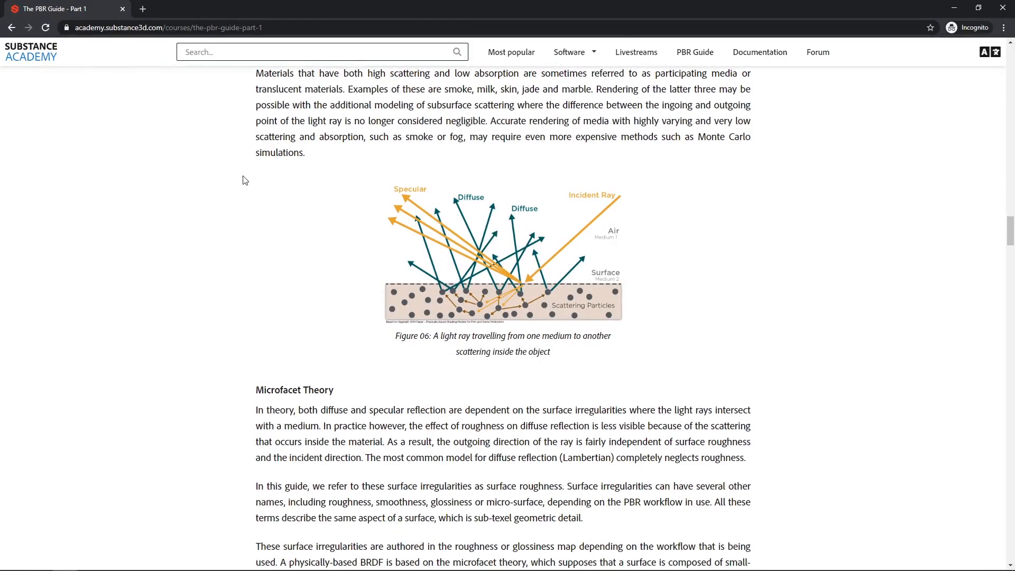
{"action": "middle_click_drag", "start_coordinate": [247, 175], "coordinate": [236, 220]}
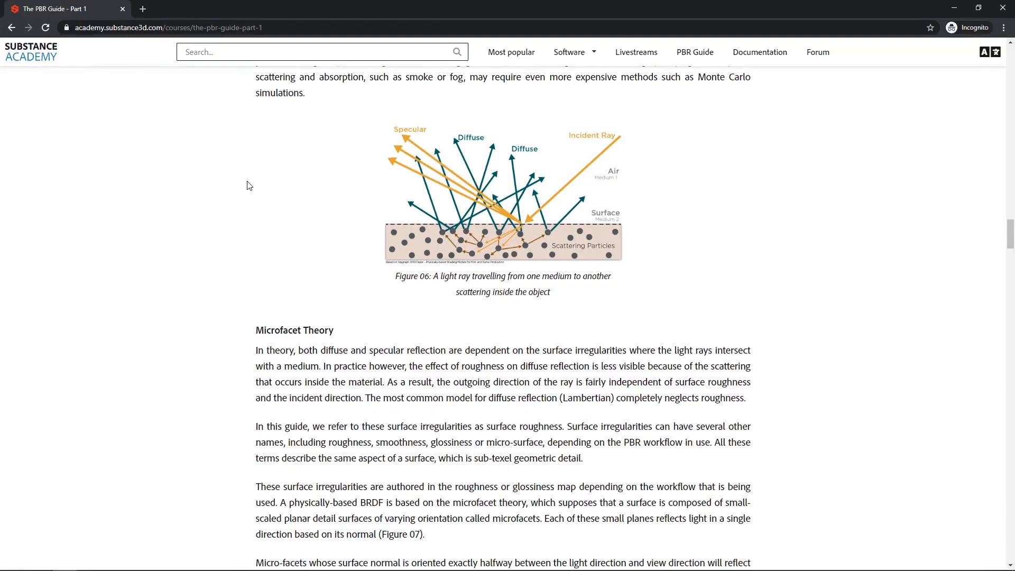
{"action": "middle_click_drag", "start_coordinate": [248, 185], "coordinate": [234, 244]}
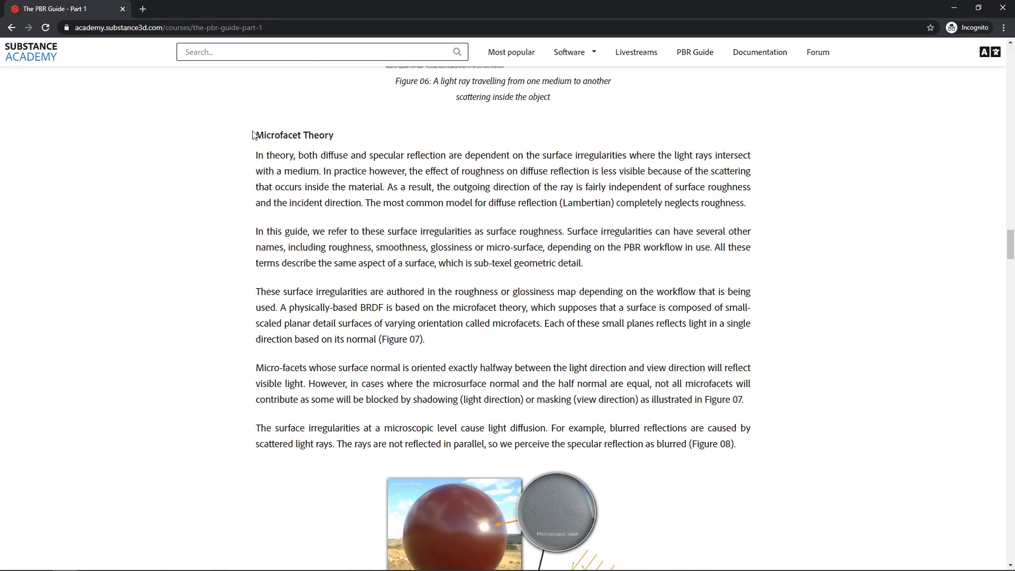
- Highlight the Microfacet Theory text, examine the figures below it and clear the selection
{"action": "left_click_drag", "start_coordinate": [256, 133], "coordinate": [752, 466]}
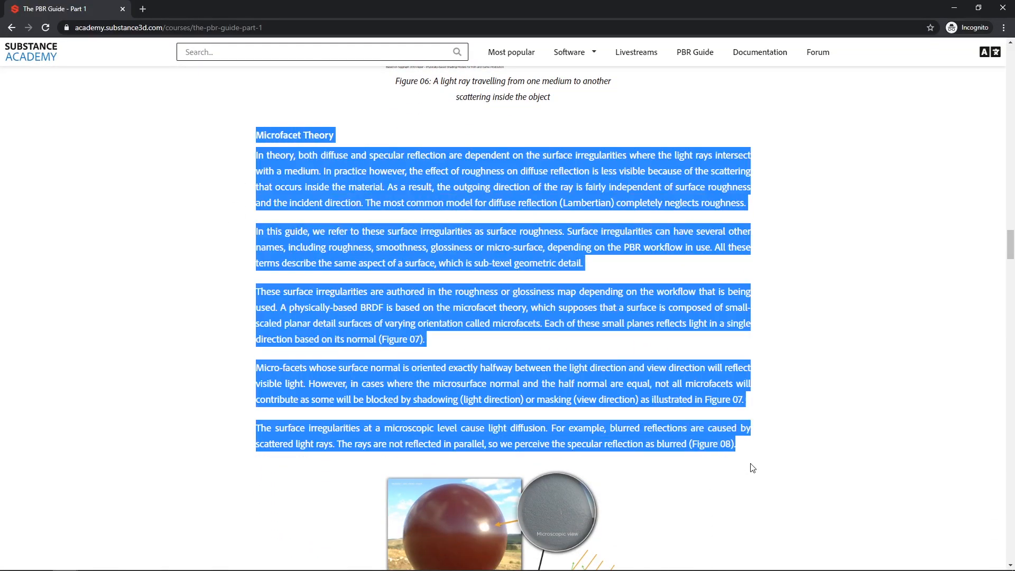
{"action": "scroll", "coordinate": [420, 352], "scroll_direction": "down", "scroll_amount": 2}
{"action": "middle_click_drag", "start_coordinate": [420, 353], "coordinate": [423, 355]}
{"action": "left_click", "coordinate": [467, 233]}
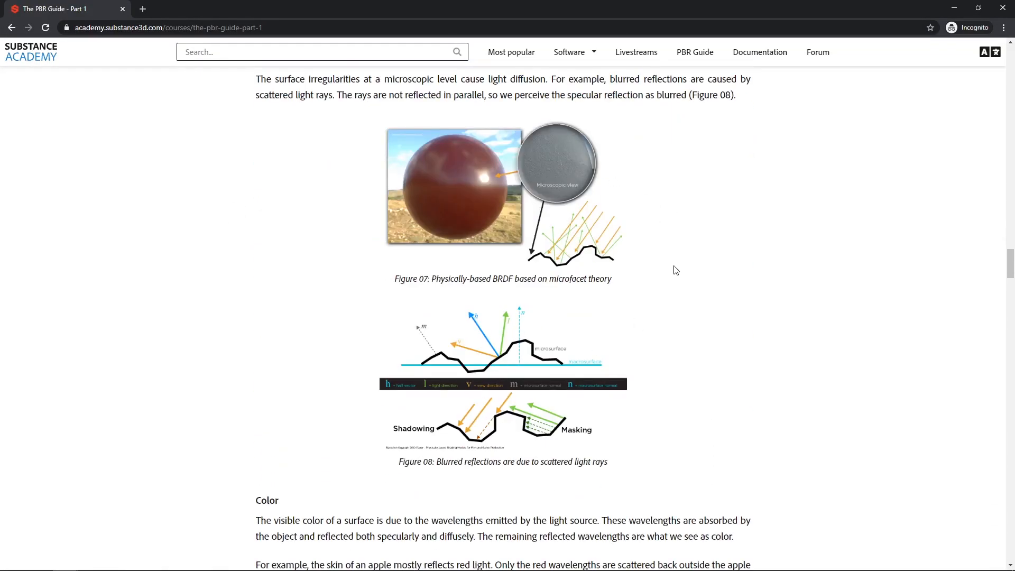
- Read through the guide's Color, BRDF and Energy Conservation sections, including the GGX versus Blinn figure, and return to Maya
{"action": "mouse_move", "coordinate": [733, 238]}
{"action": "middle_mouse_down"}
{"action": "mouse_move", "coordinate": [742, 301]}
{"action": "mouse_move", "coordinate": [730, 243]}
{"action": "middle_mouse_up"}
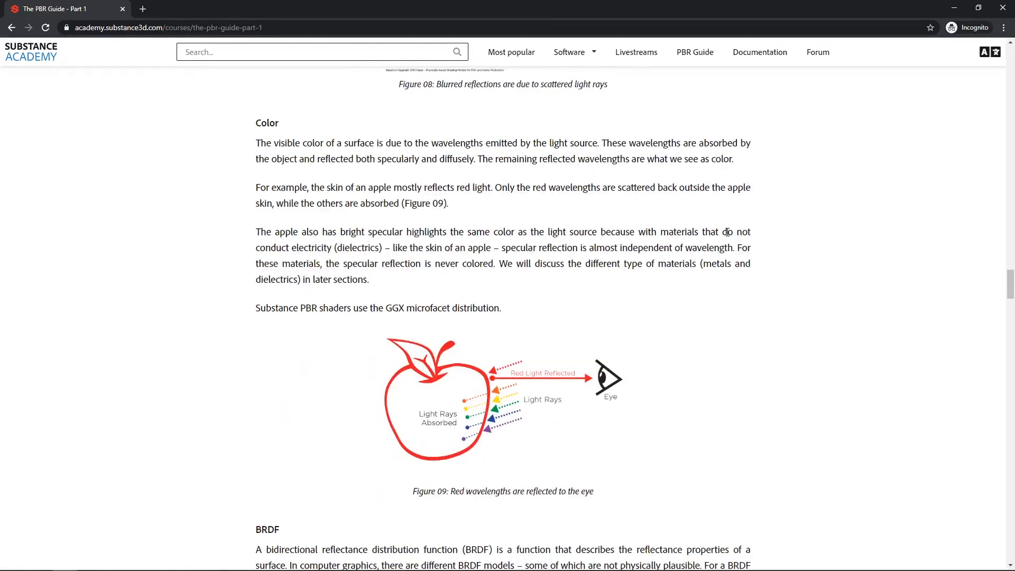
{"action": "scroll", "coordinate": [663, 231], "scroll_direction": "down", "scroll_amount": 2}
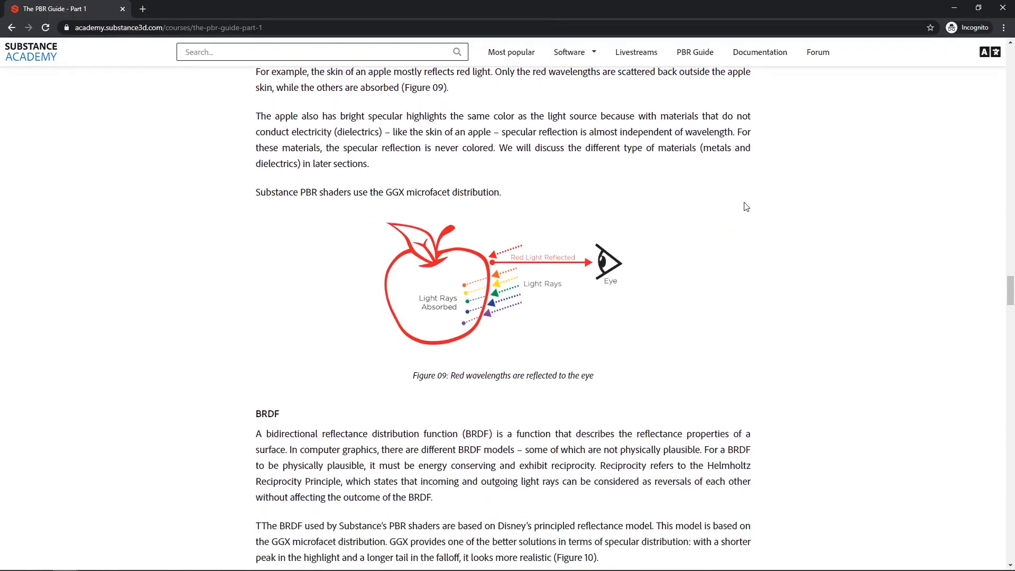
{"action": "middle_click", "coordinate": [763, 160]}
{"action": "scroll", "coordinate": [758, 190], "scroll_direction": "down", "scroll_amount": 2}
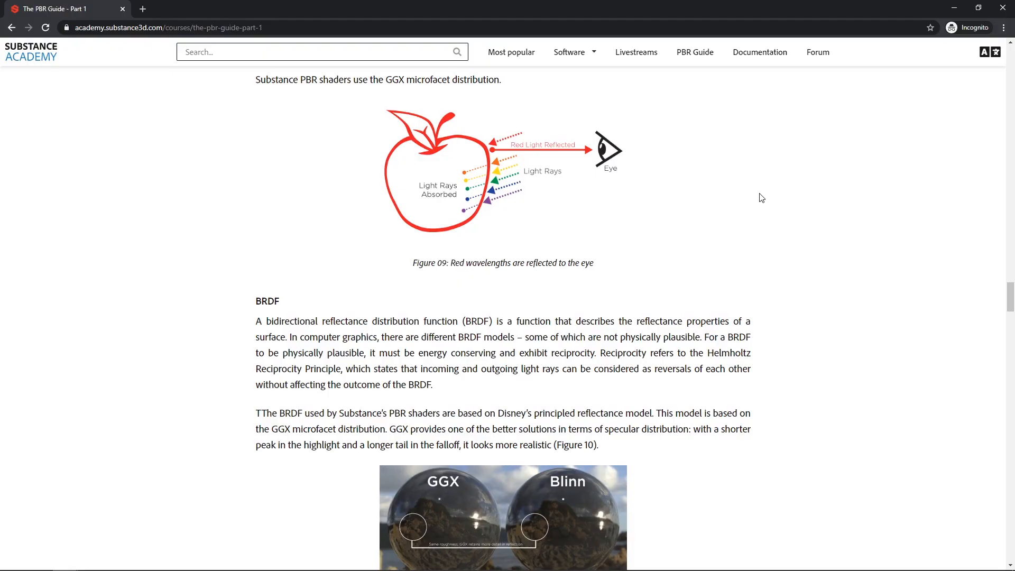
{"action": "middle_click", "coordinate": [762, 211]}
{"action": "scroll", "coordinate": [762, 211], "scroll_direction": "down", "scroll_amount": 6}
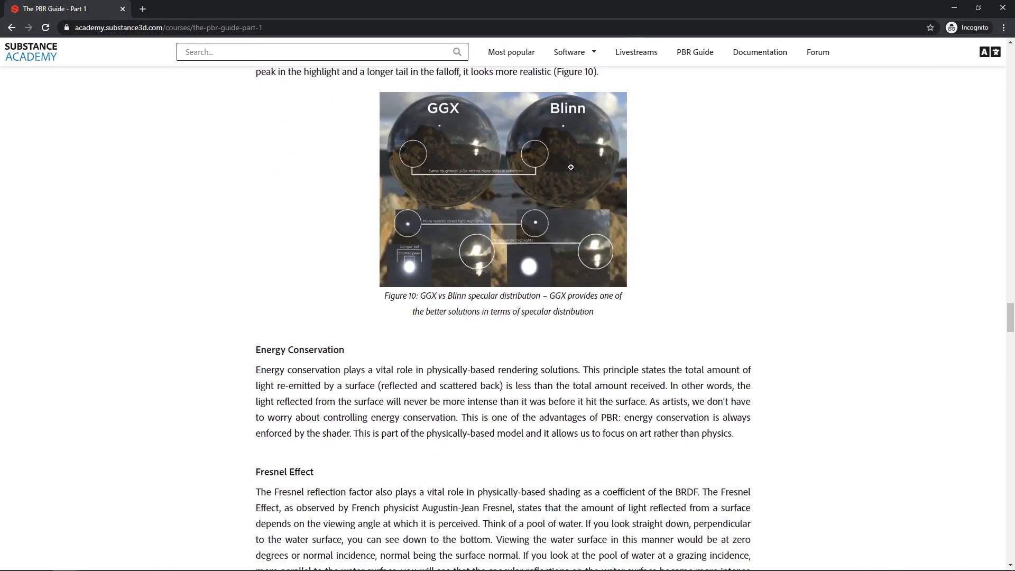
{"action": "scroll", "coordinate": [727, 188], "scroll_direction": "down", "scroll_amount": 2}
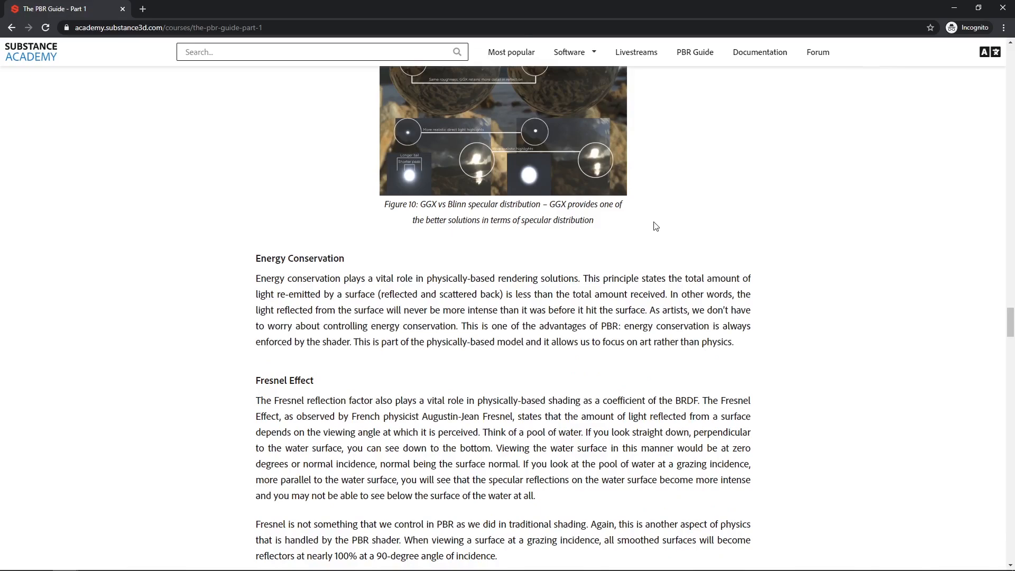
{"action": "key", "text": "alt+Tab"}
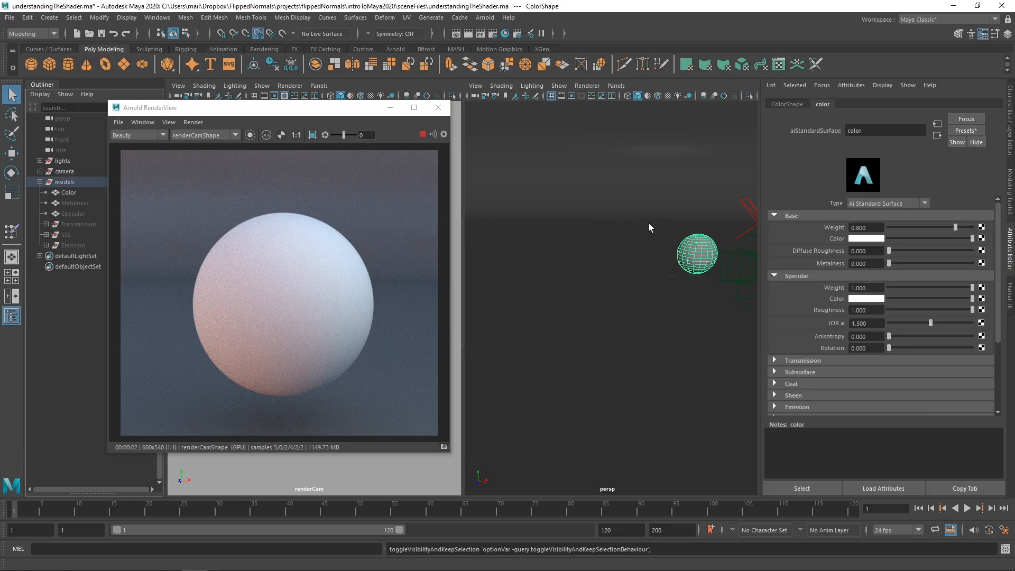
- Set the color shader's Base Color to a strongly saturated red with hue 360
{"action": "left_click", "coordinate": [860, 238]}
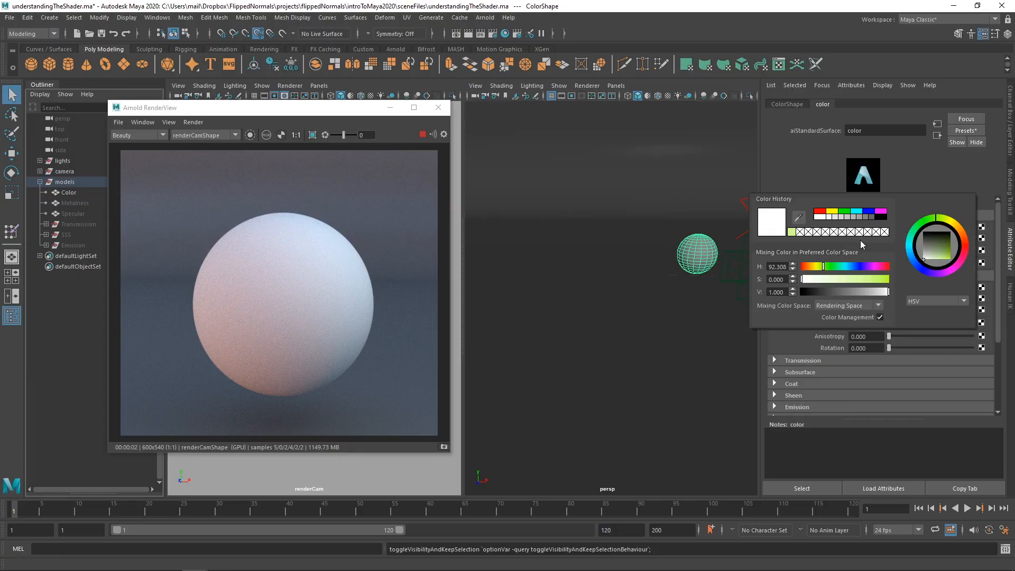
{"action": "left_click", "coordinate": [842, 266]}
{"action": "left_click", "coordinate": [865, 279]}
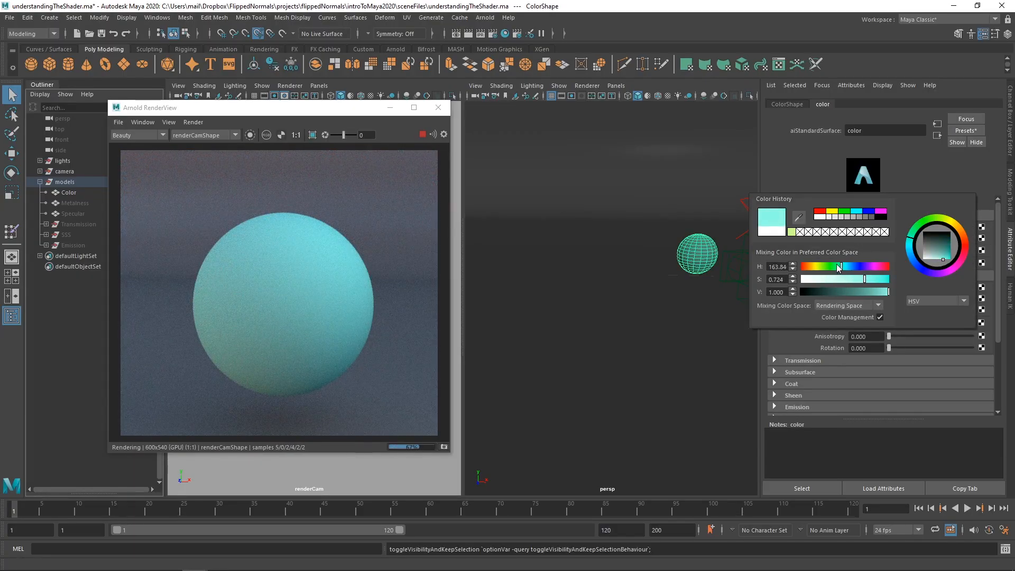
{"action": "left_click_drag", "start_coordinate": [811, 265], "coordinate": [799, 270]}
{"action": "left_click", "coordinate": [871, 280]}
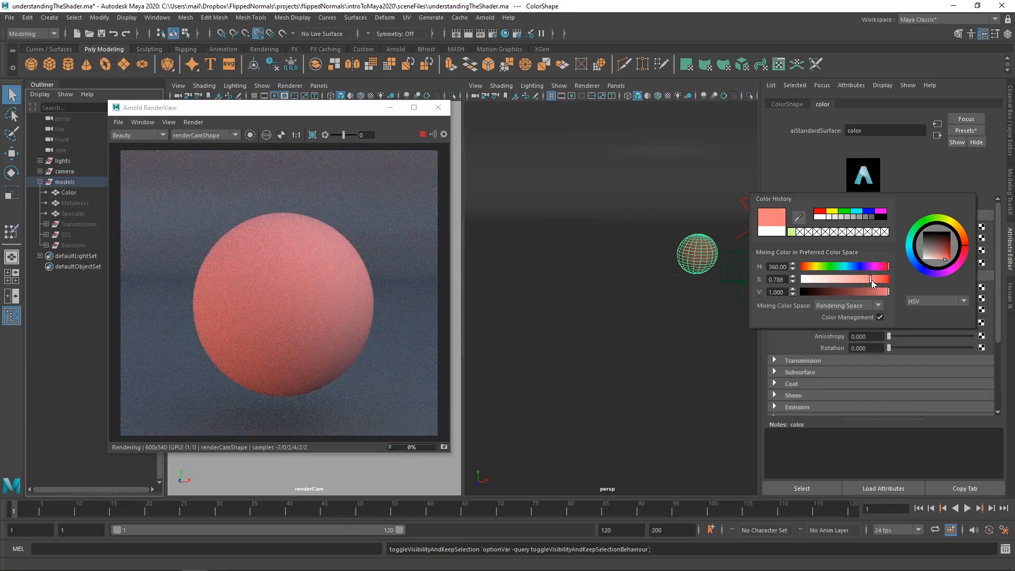
{"action": "left_click_drag", "start_coordinate": [872, 280], "coordinate": [890, 280]}
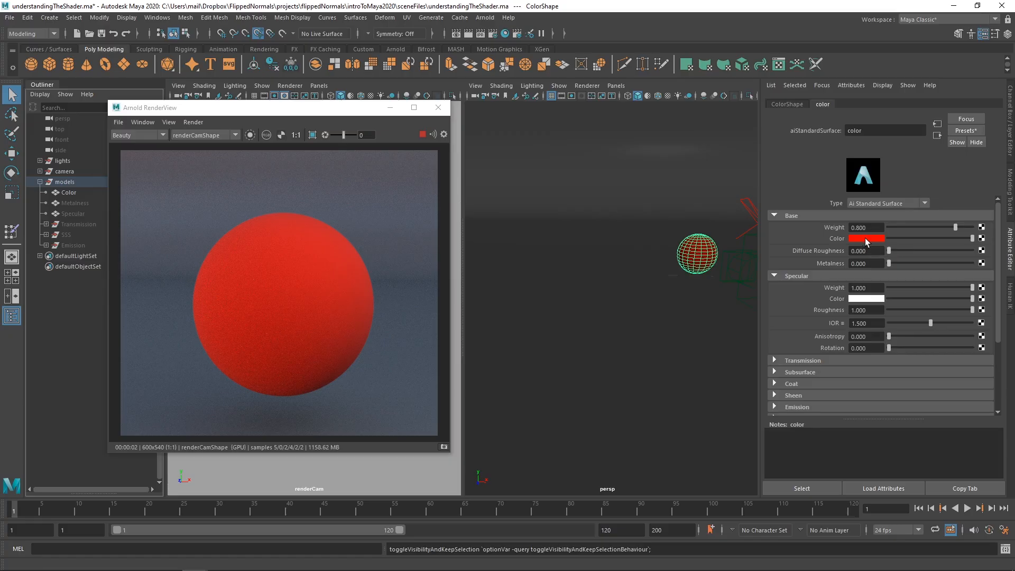
- Try cyan and white for the Base Color, ending on a pale cream with hue 43.846 and saturation 0.365
{"action": "left_click", "coordinate": [865, 238]}
{"action": "left_click", "coordinate": [852, 263]}
{"action": "left_click", "coordinate": [869, 276]}
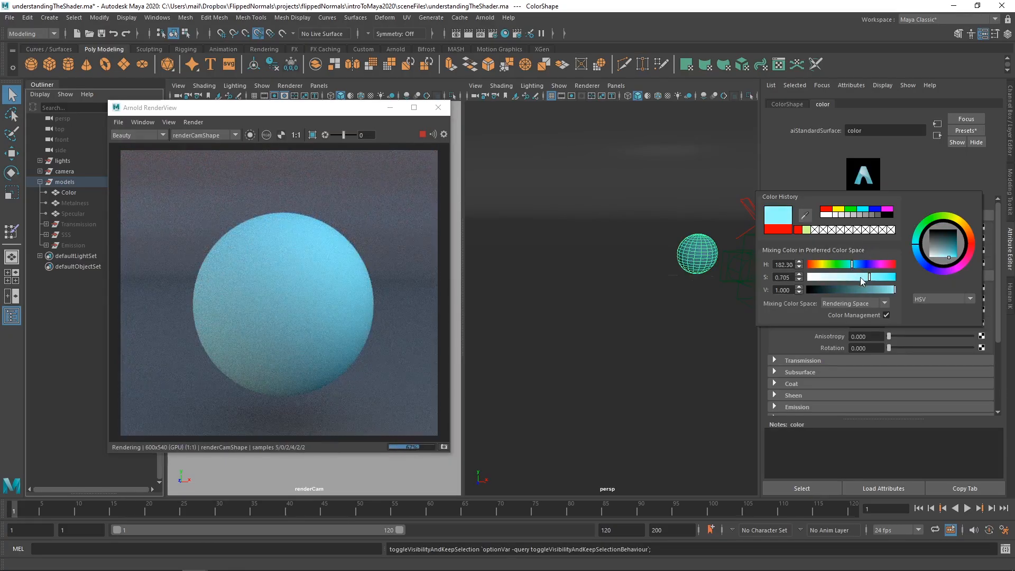
{"action": "left_click", "coordinate": [847, 277]}
{"action": "left_click_drag", "start_coordinate": [834, 278], "coordinate": [757, 272]}
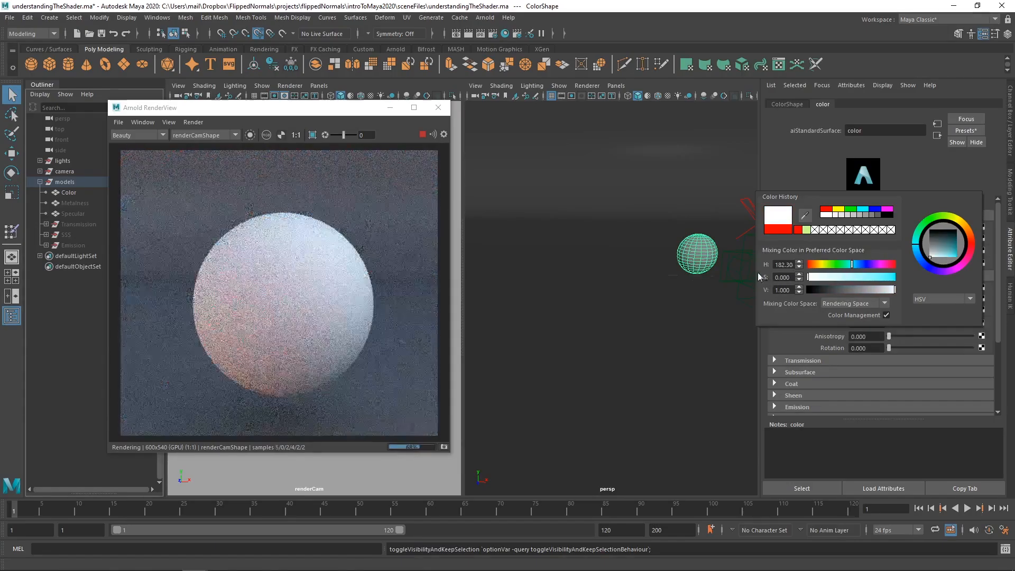
{"action": "mouse_move", "coordinate": [843, 266]}
{"action": "left_mouse_down"}
{"action": "mouse_move", "coordinate": [820, 272]}
{"action": "mouse_move", "coordinate": [830, 281]}
{"action": "left_mouse_up"}
{"action": "left_click", "coordinate": [841, 277]}
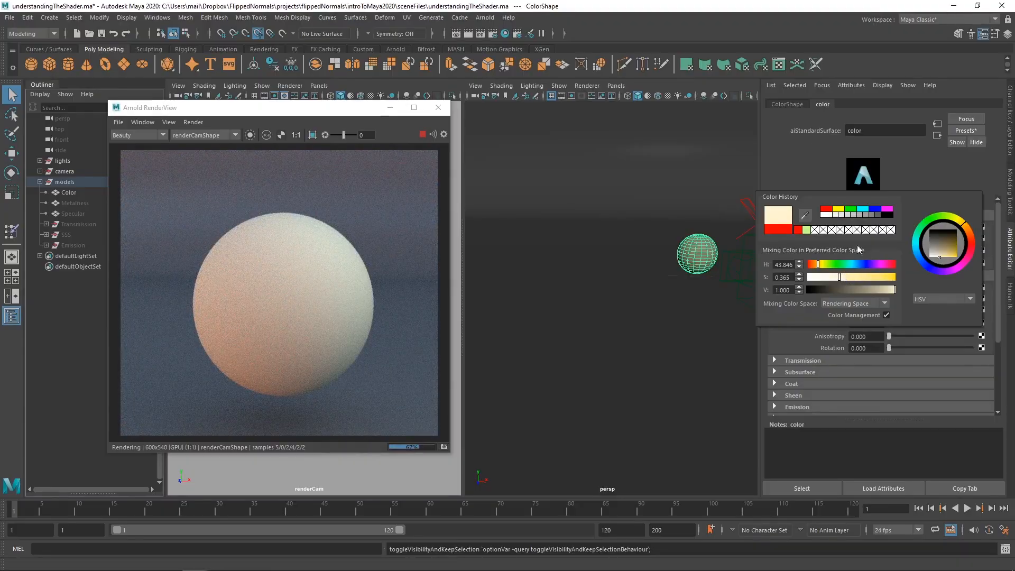
- Set the color shader's Base Color to a saturated violet-blue
{"action": "left_click", "coordinate": [862, 239]}
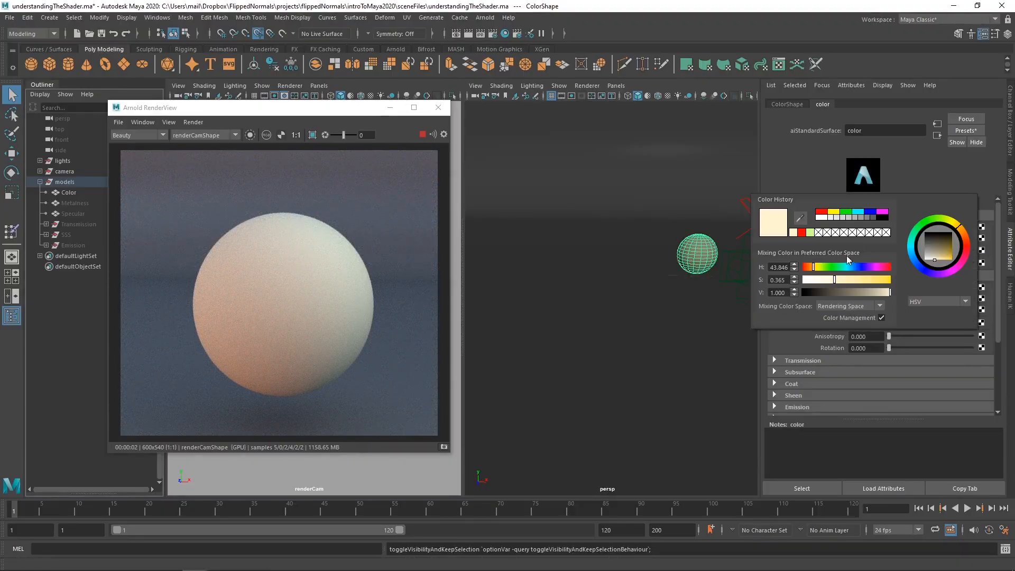
{"action": "left_click", "coordinate": [861, 266]}
{"action": "left_click", "coordinate": [874, 280]}
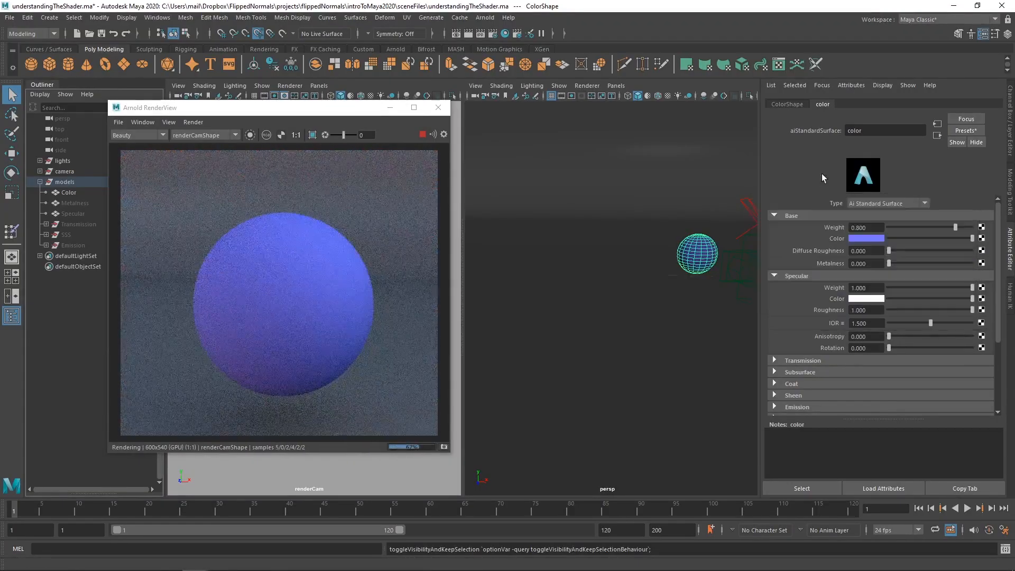
- Set the color shader's Base Weight to 1, and reduce it with the slider to compare the brightness
{"action": "left_click_drag", "start_coordinate": [851, 227], "coordinate": [941, 222]}
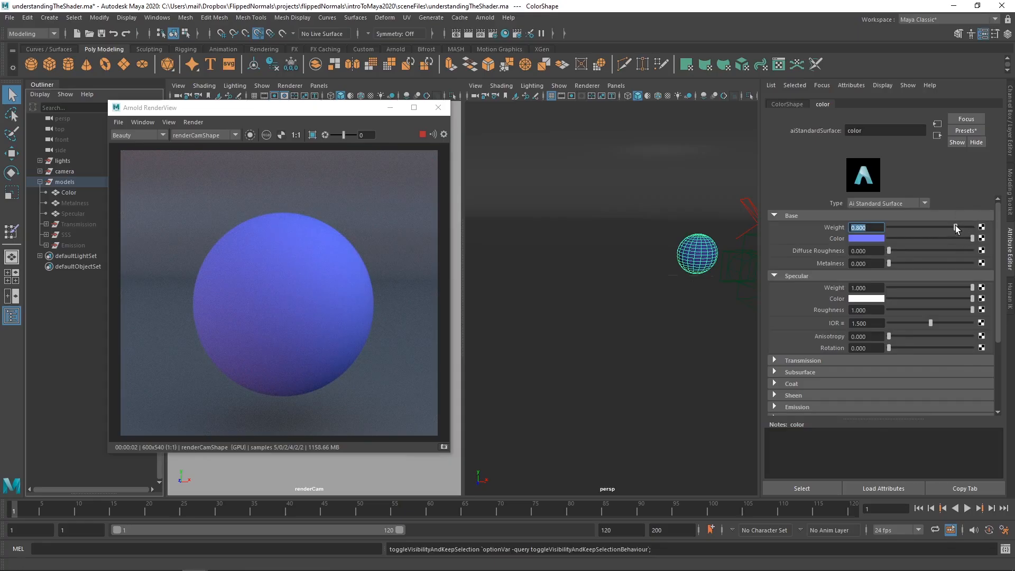
{"action": "type", "text": "1"}
{"action": "key", "text": "Return"}
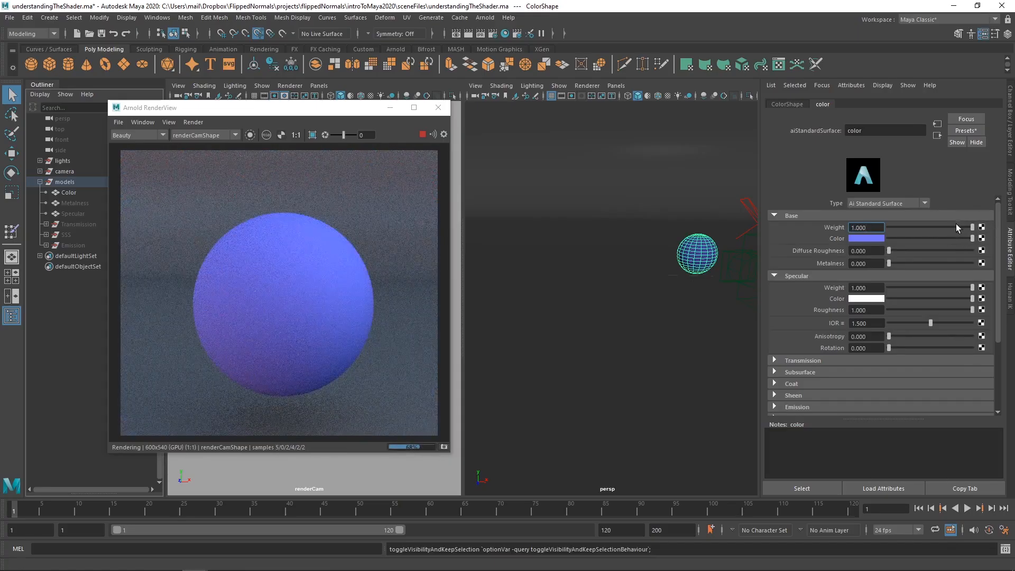
{"action": "left_click_drag", "start_coordinate": [968, 226], "coordinate": [878, 227]}
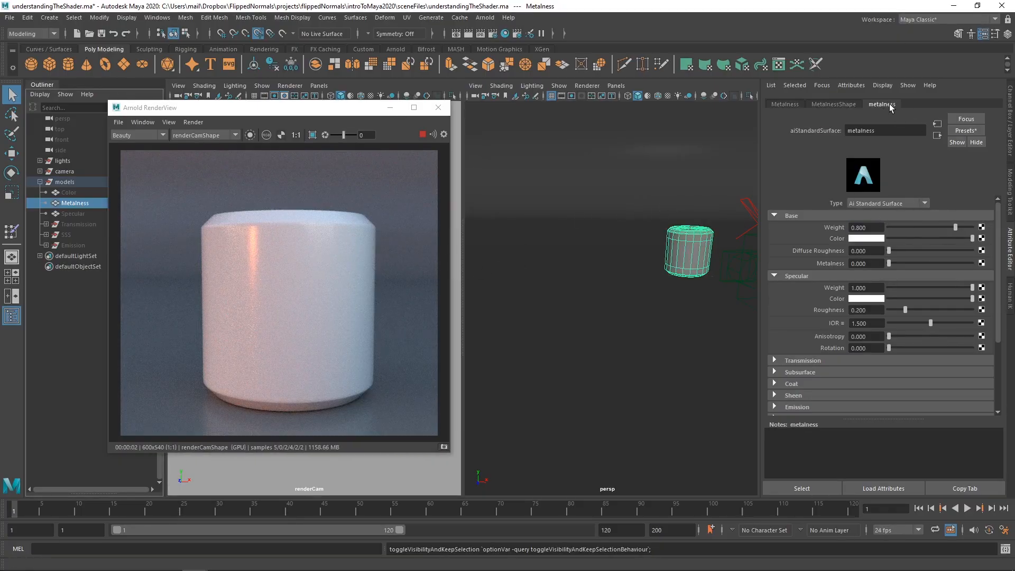
- Compare the metalness shader's Metalness at 1 and 0 in the render, and finish at 1
{"action": "left_click_drag", "start_coordinate": [886, 132], "coordinate": [817, 134]}
{"action": "left_click", "coordinate": [893, 134]}
{"action": "left_click_drag", "start_coordinate": [891, 263], "coordinate": [973, 264]}
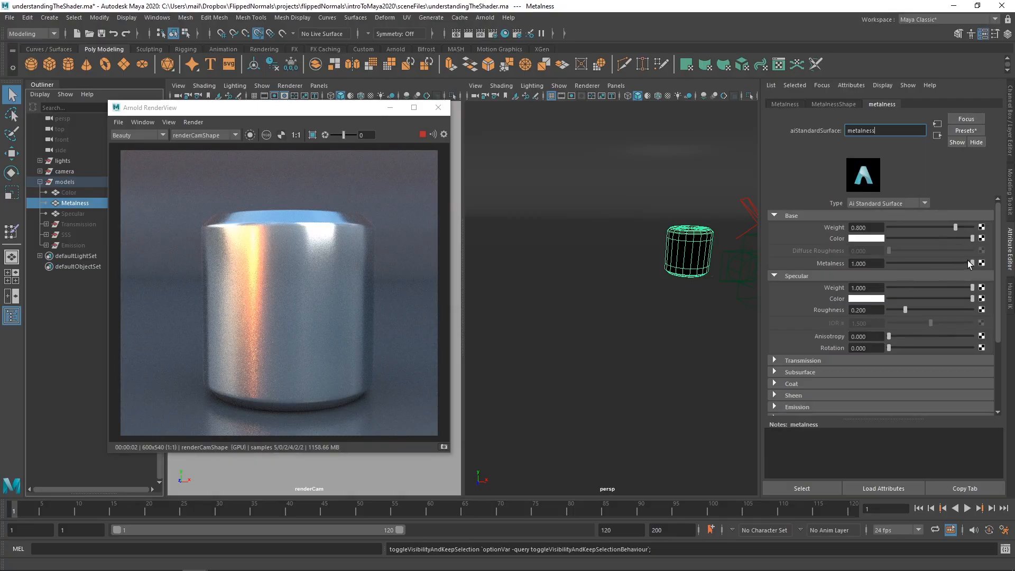
{"action": "left_click_drag", "start_coordinate": [970, 262], "coordinate": [884, 259]}
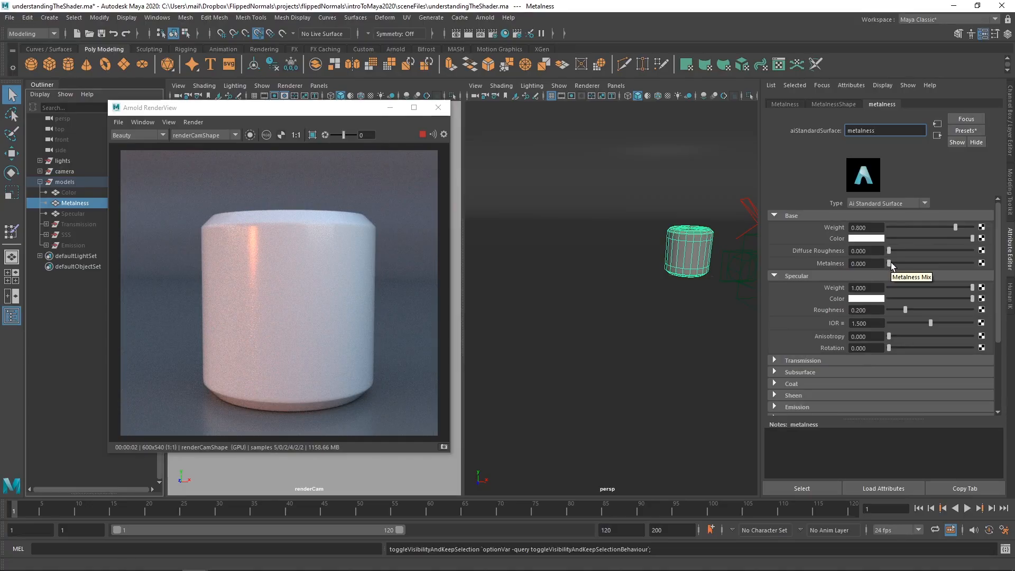
{"action": "left_click_drag", "start_coordinate": [891, 263], "coordinate": [893, 265]}
{"action": "left_click_drag", "start_coordinate": [891, 262], "coordinate": [997, 269]}
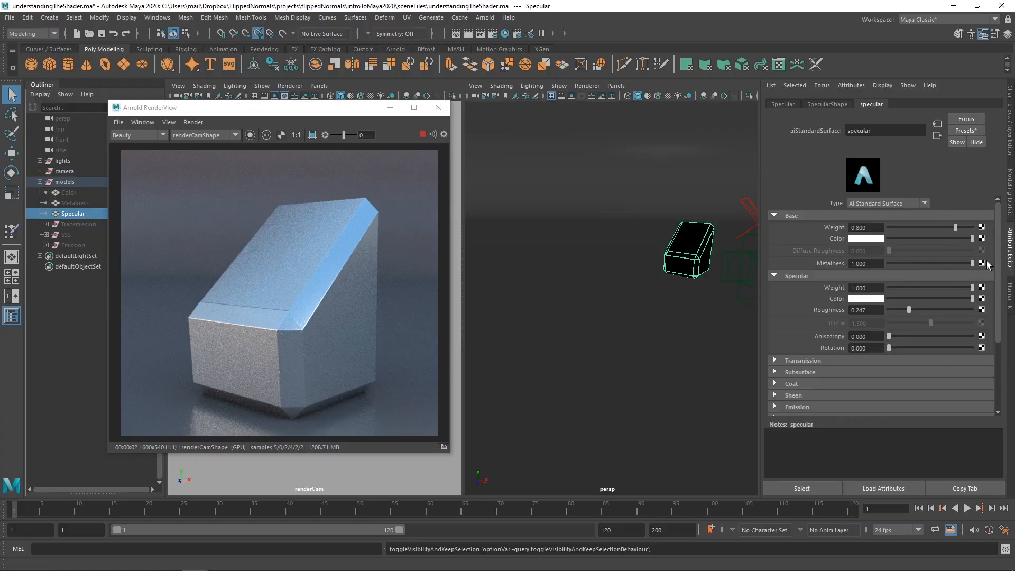
{"action": "scroll", "coordinate": [937, 254], "scroll_direction": "down", "scroll_amount": 1}
{"action": "mouse_move", "coordinate": [972, 258]}
{"action": "left_mouse_down"}
{"action": "mouse_move", "coordinate": [842, 261]}
{"action": "mouse_move", "coordinate": [978, 258]}
{"action": "left_mouse_up"}
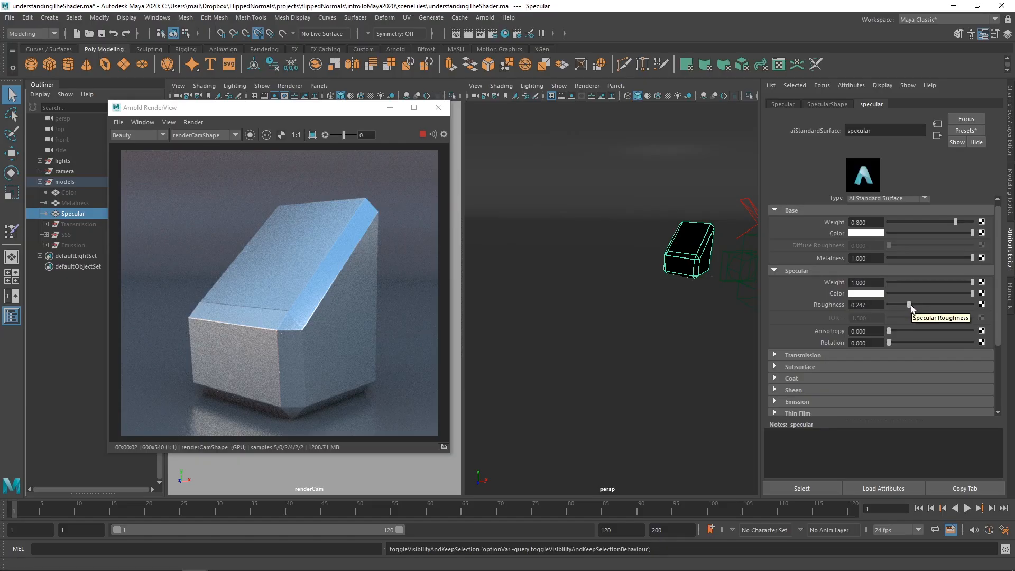
- Compare the specular shader's Roughness at 0, 0.333 and 1 in the render, and finish at 0.288
{"action": "left_click_drag", "start_coordinate": [909, 304], "coordinate": [879, 301]}
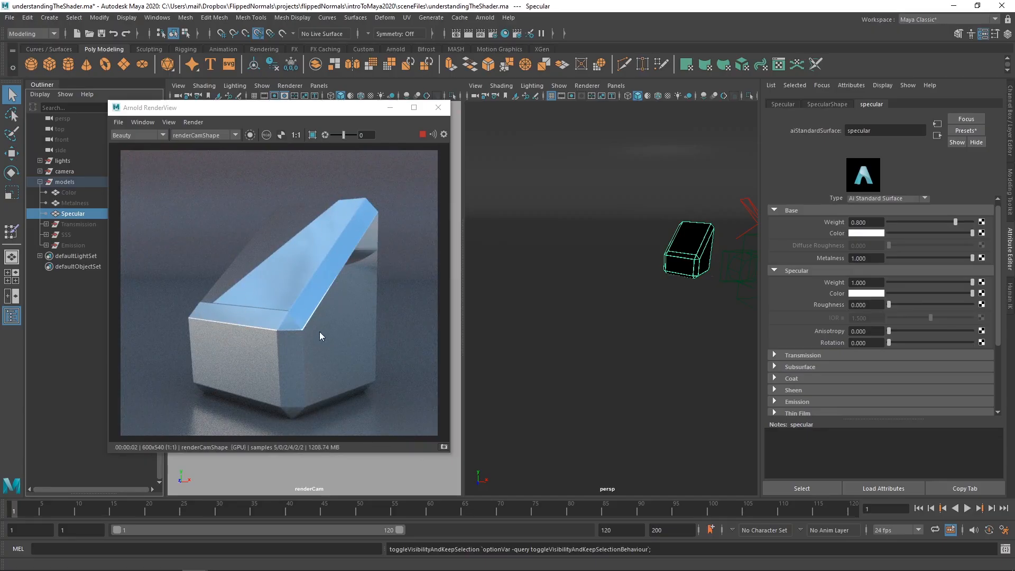
{"action": "left_click_drag", "start_coordinate": [896, 305], "coordinate": [976, 305]}
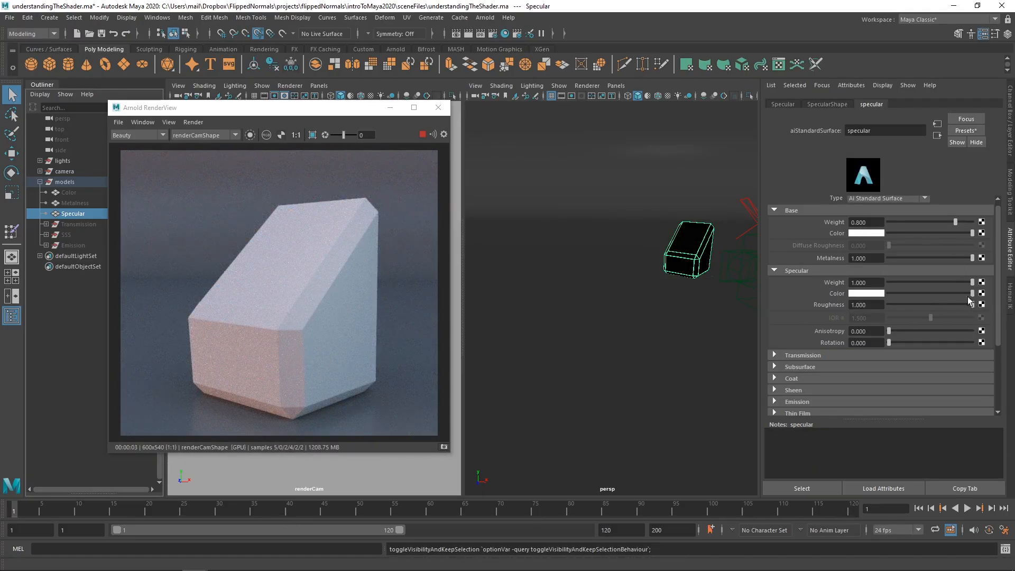
{"action": "left_click_drag", "start_coordinate": [968, 300], "coordinate": [913, 302]}
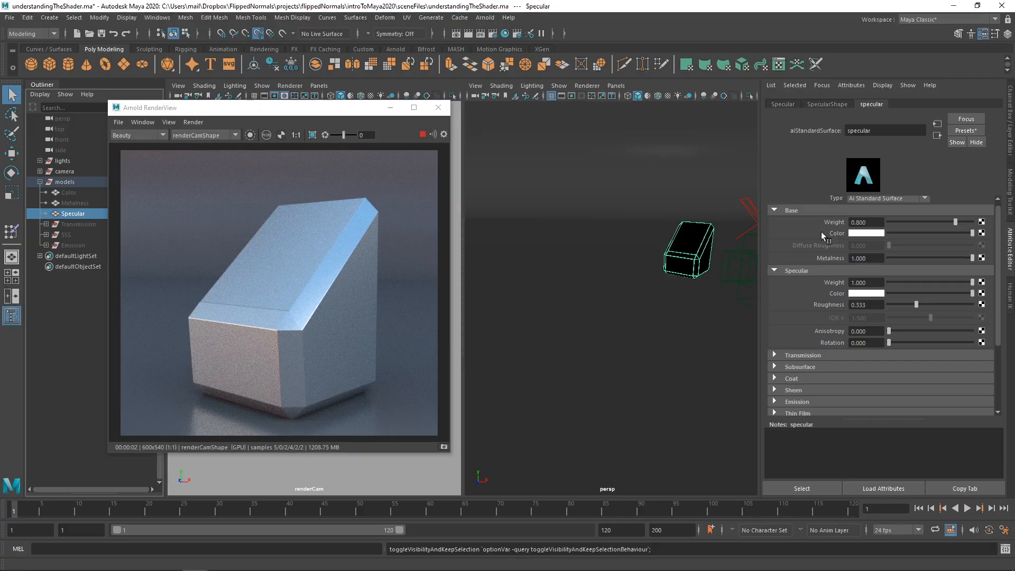
{"action": "left_click_drag", "start_coordinate": [913, 304], "coordinate": [973, 306]}
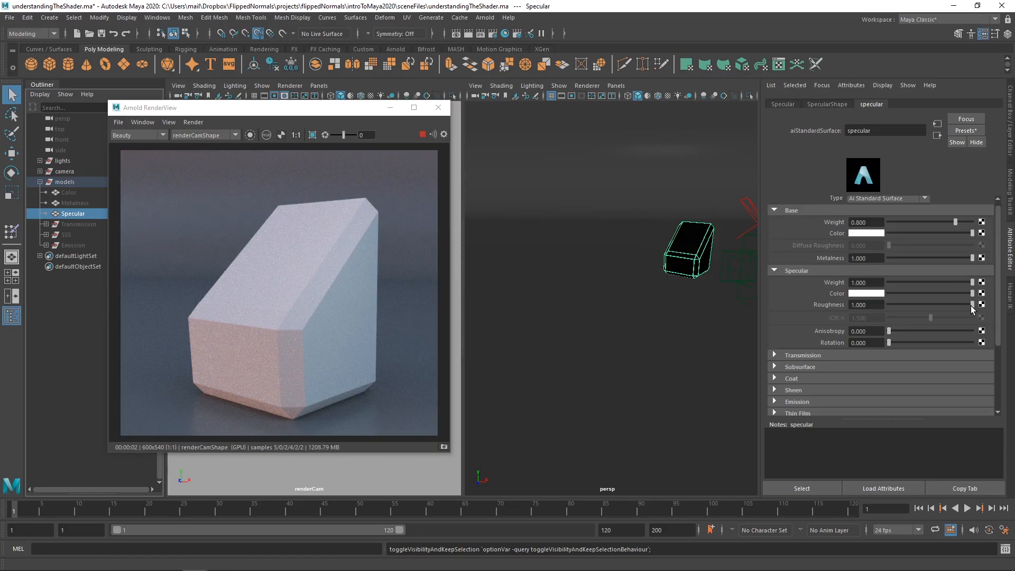
{"action": "left_click_drag", "start_coordinate": [972, 306], "coordinate": [913, 305]}
- Hide the Specular model, unhide the Transmission model and display the attributes of its transmission shader
{"action": "key", "text": "h"}
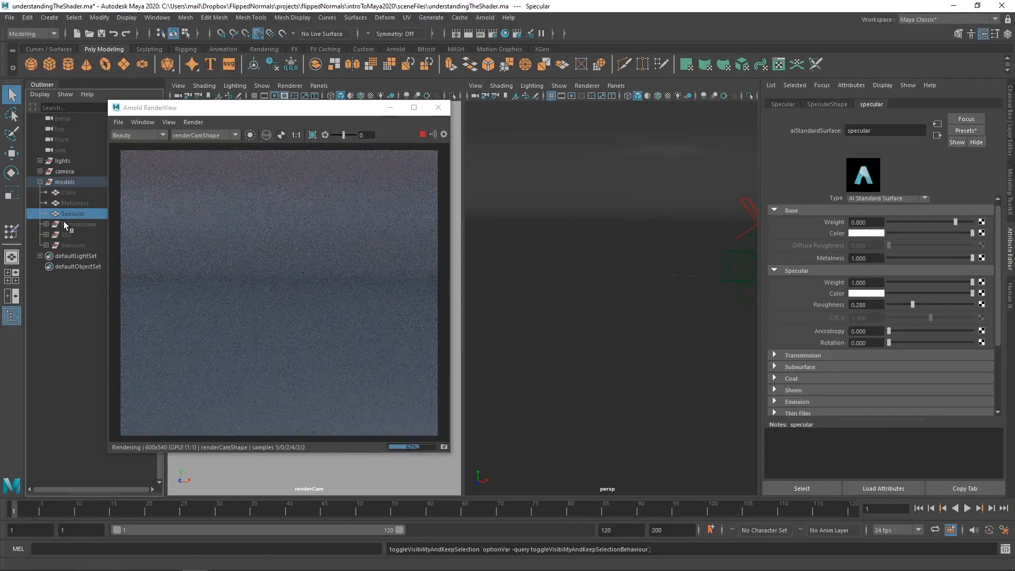
{"action": "left_click", "coordinate": [68, 225]}
{"action": "key", "text": "h"}
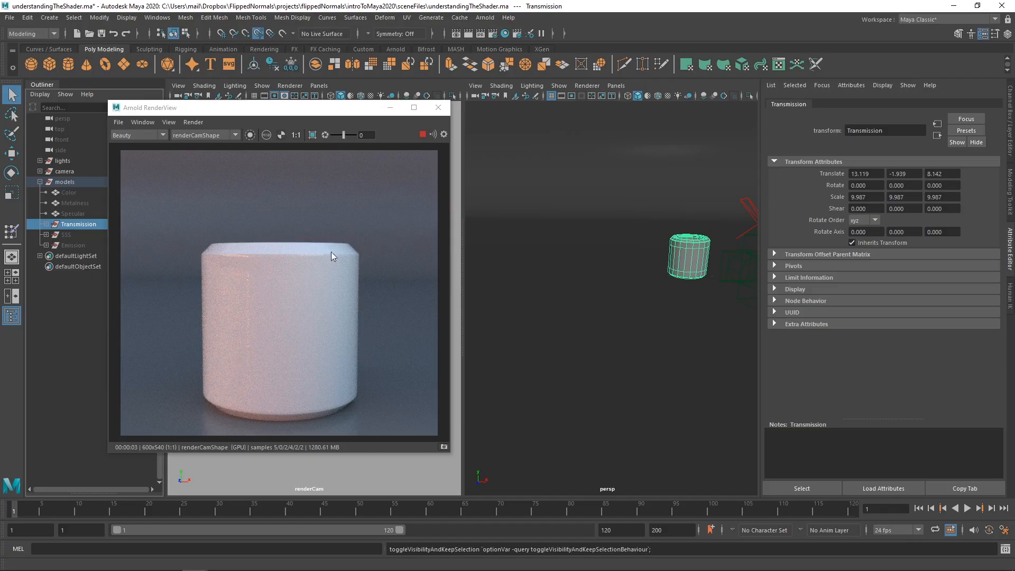
{"action": "left_click", "coordinate": [312, 280]}
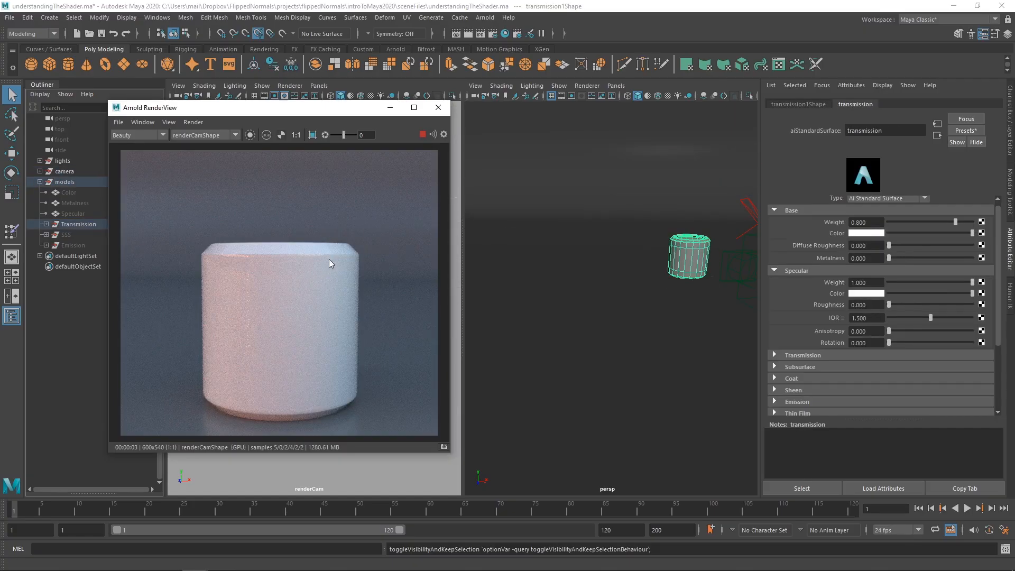
{"action": "left_click", "coordinate": [329, 254]}
{"action": "left_click", "coordinate": [327, 258]}
- Set the transmission shader's Transmission Weight to 1, with the Base and Specular attribute groups collapsed
{"action": "left_click", "coordinate": [808, 269]}
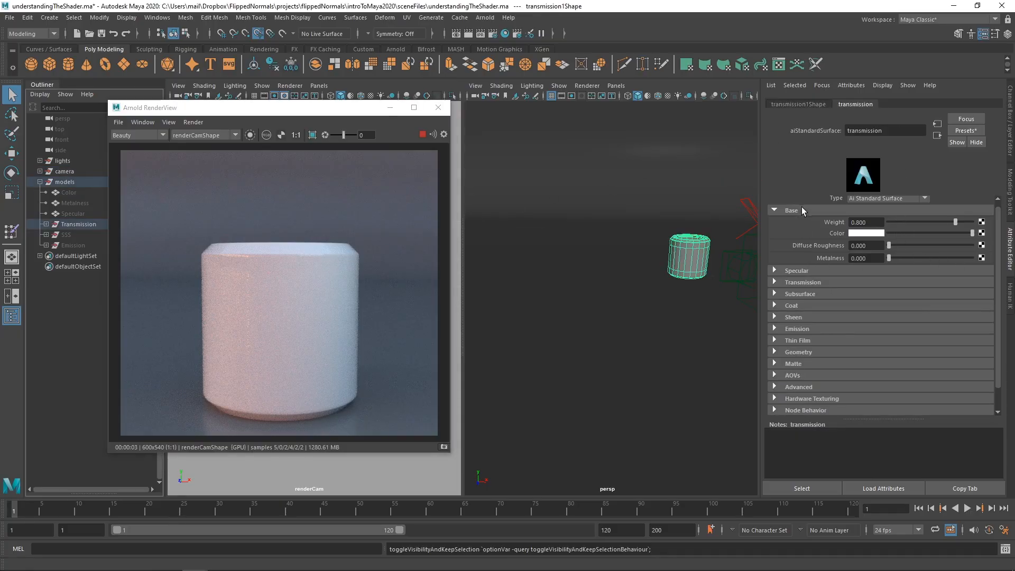
{"action": "left_click", "coordinate": [802, 210]}
{"action": "left_click", "coordinate": [815, 239]}
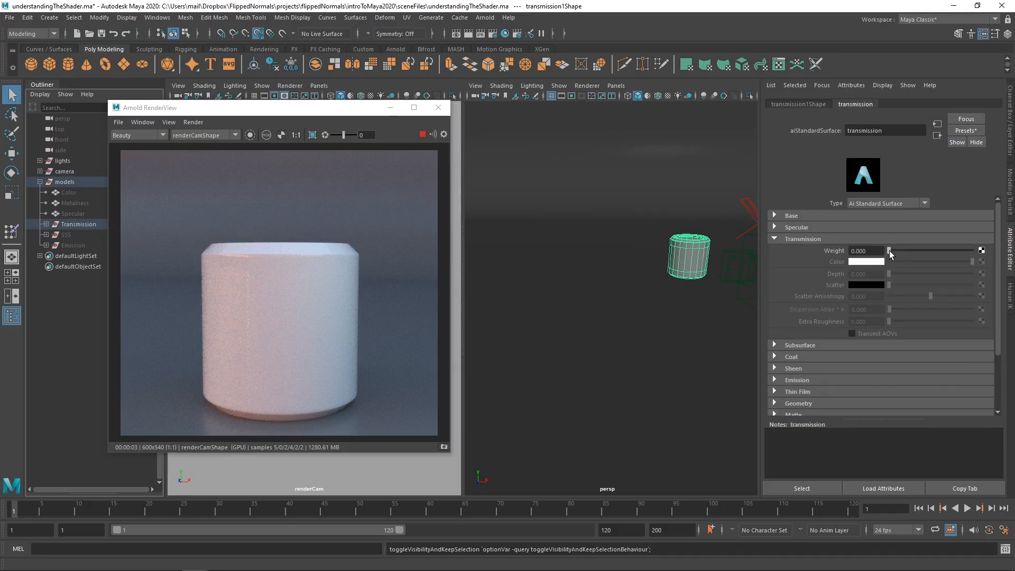
{"action": "left_click_drag", "start_coordinate": [890, 251], "coordinate": [996, 262]}
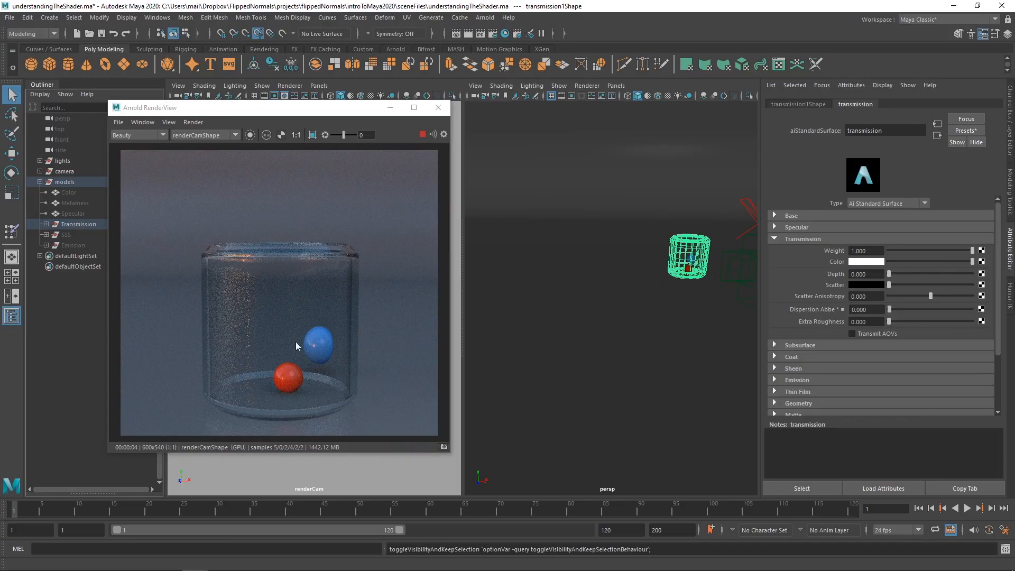
- Frame the glass and spheres in the perspective view, and try Specular IOR values of 1 and 2
{"action": "left_click_drag", "start_coordinate": [671, 271], "coordinate": [632, 275], "text": "alt"}
{"action": "middle_click_drag", "start_coordinate": [633, 274], "coordinate": [579, 233], "text": "alt"}
{"action": "right_click_drag", "start_coordinate": [579, 233], "coordinate": [615, 298], "text": "alt"}
{"action": "left_click_drag", "start_coordinate": [615, 302], "coordinate": [641, 298], "text": "alt"}
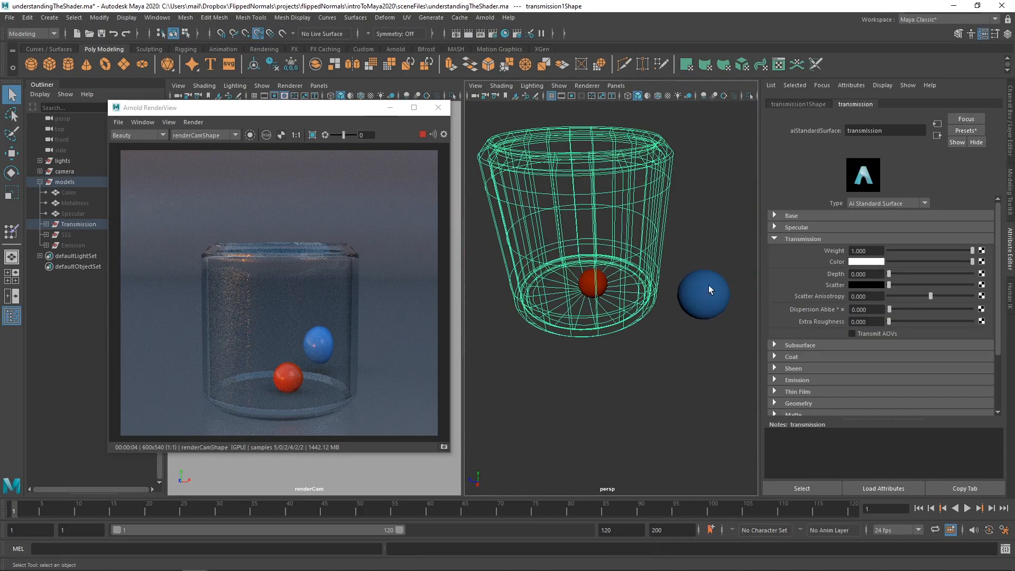
{"action": "left_click", "coordinate": [801, 227]}
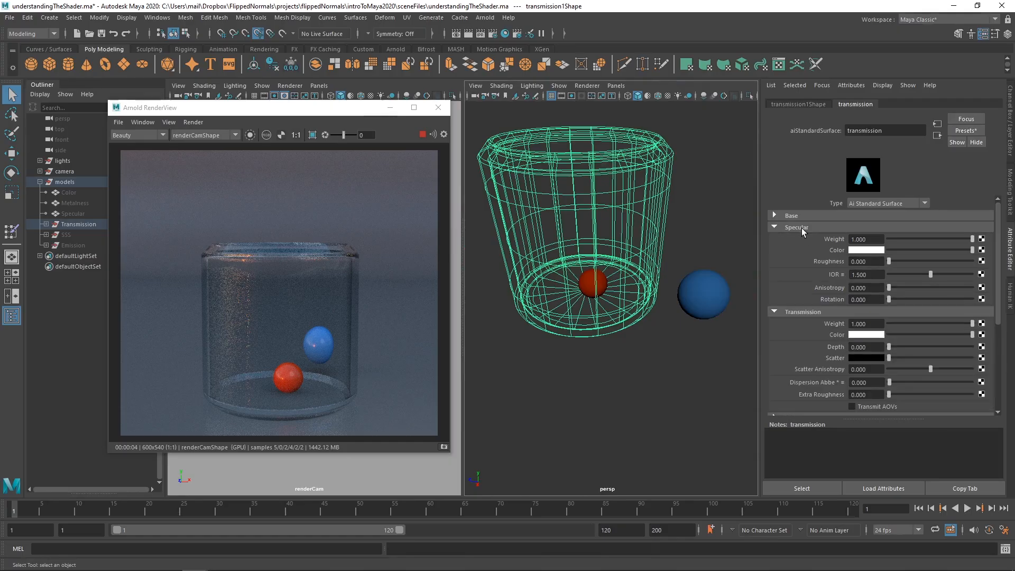
{"action": "left_click", "coordinate": [872, 275]}
{"action": "type", "text": "1"}
{"action": "key", "text": "Return"}
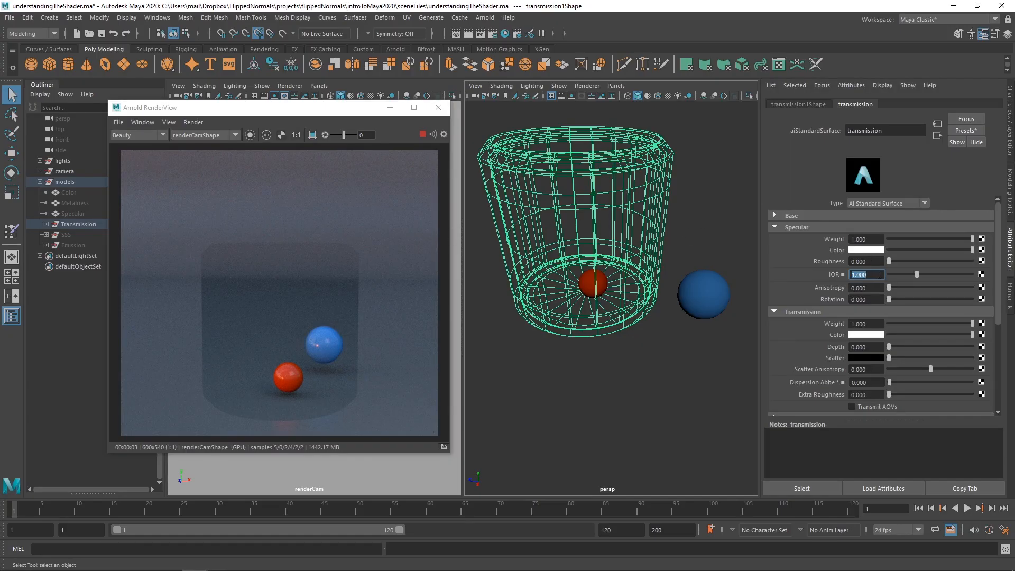
{"action": "type", "text": "2"}
{"action": "key", "text": "Return"}
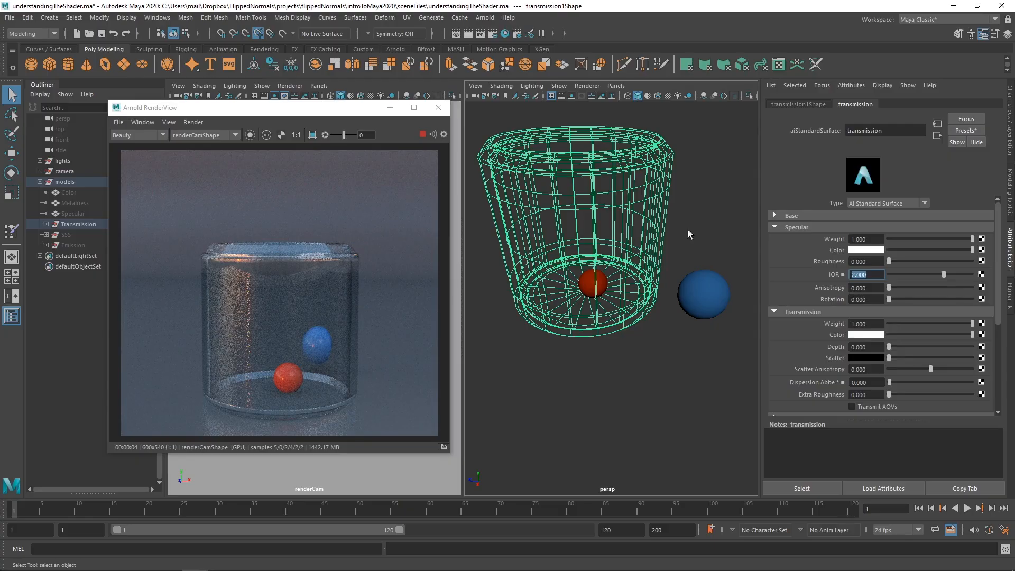
- Try the Cornea preset for the transmission shader's IOR, and switch it to the Glass preset
{"action": "right_click", "coordinate": [840, 274]}
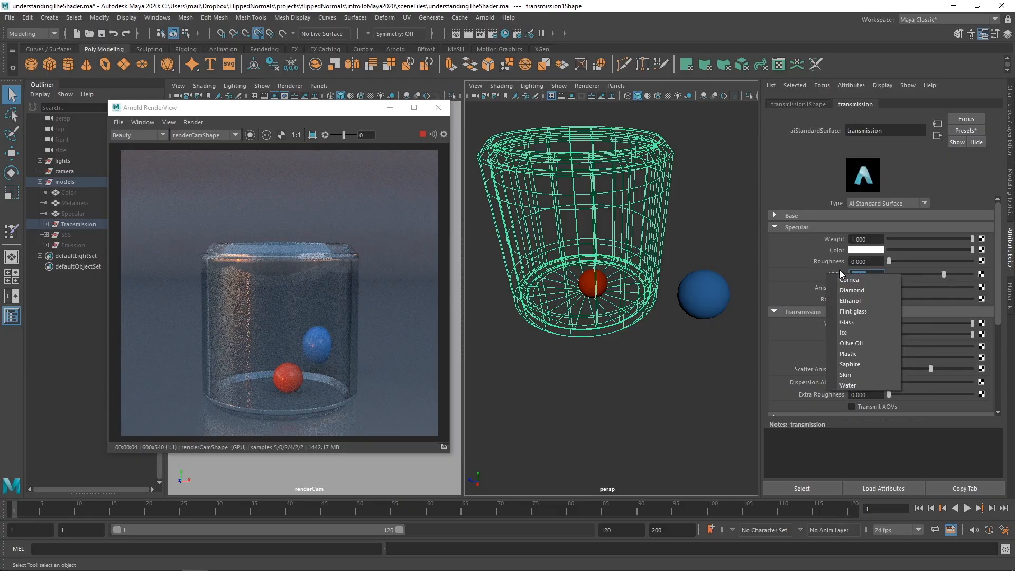
{"action": "left_click", "coordinate": [842, 279]}
{"action": "right_click", "coordinate": [843, 276]}
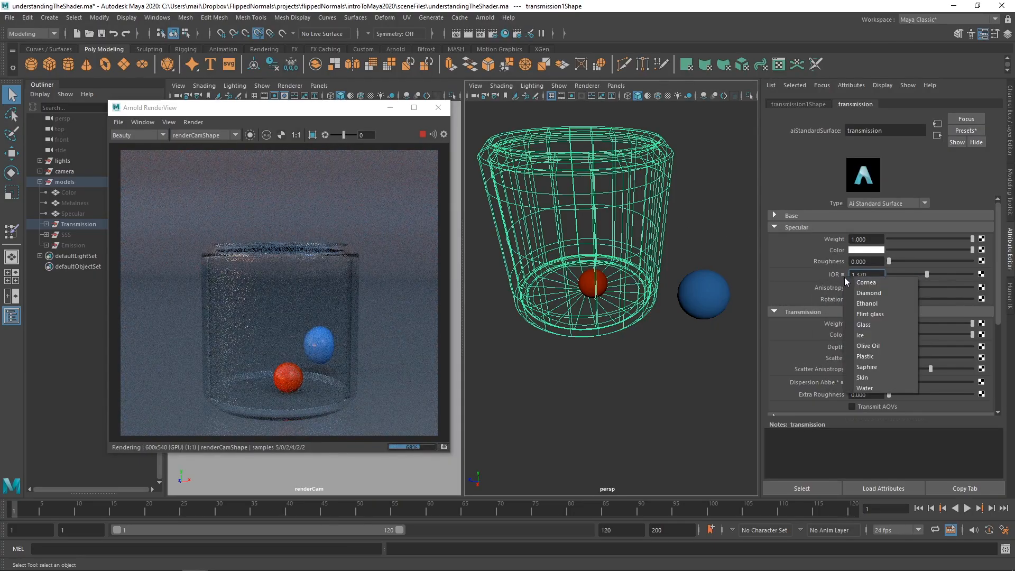
{"action": "left_click", "coordinate": [871, 324]}
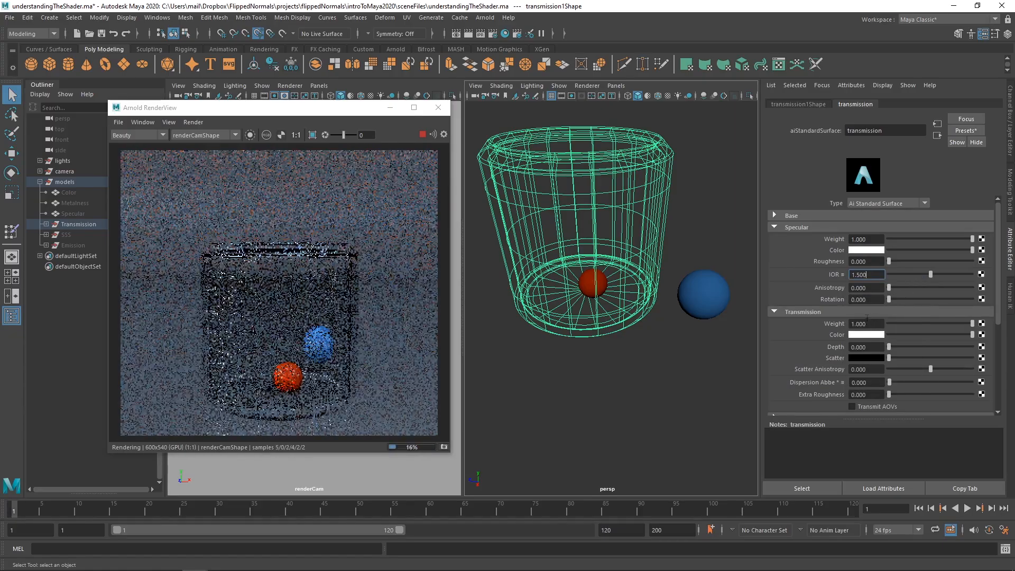
- Try the Ice, Saphire and Diamond IOR presets on the transmission shader to compare the refraction
{"action": "left_click", "coordinate": [844, 275]}
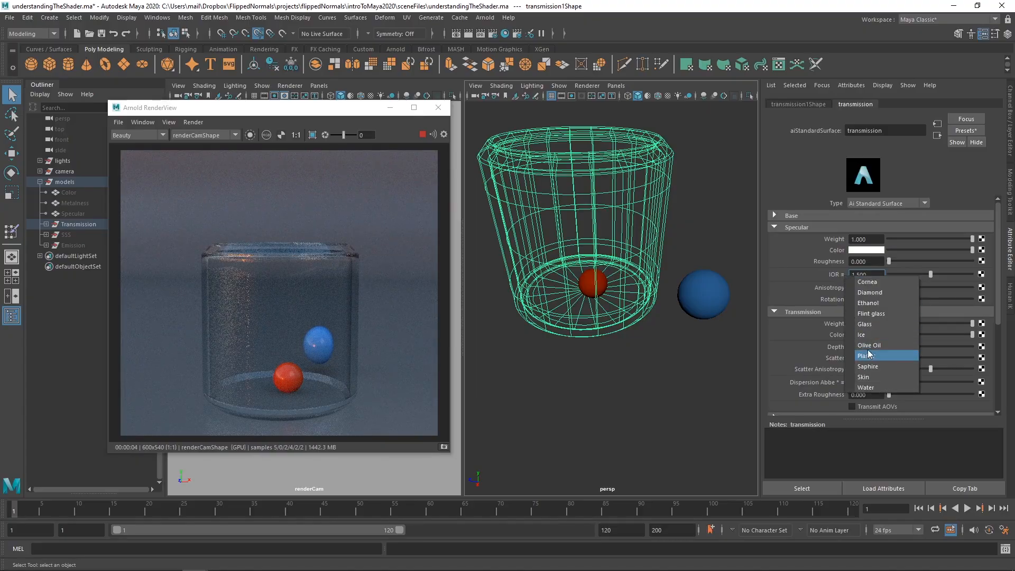
{"action": "left_click", "coordinate": [869, 334]}
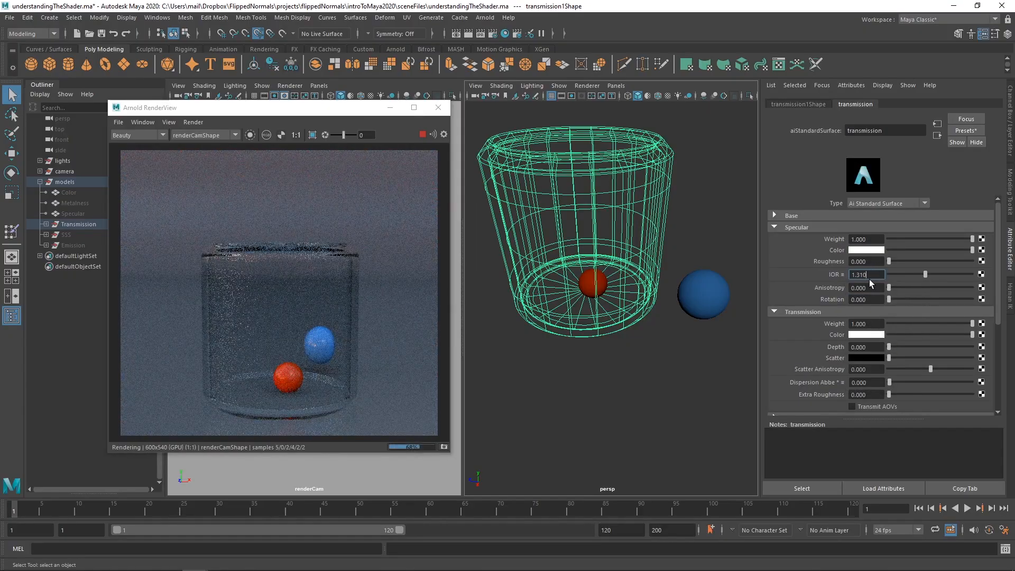
{"action": "left_click_drag", "start_coordinate": [872, 276], "coordinate": [843, 279]}
{"action": "left_click", "coordinate": [867, 279]}
{"action": "left_click", "coordinate": [842, 274]}
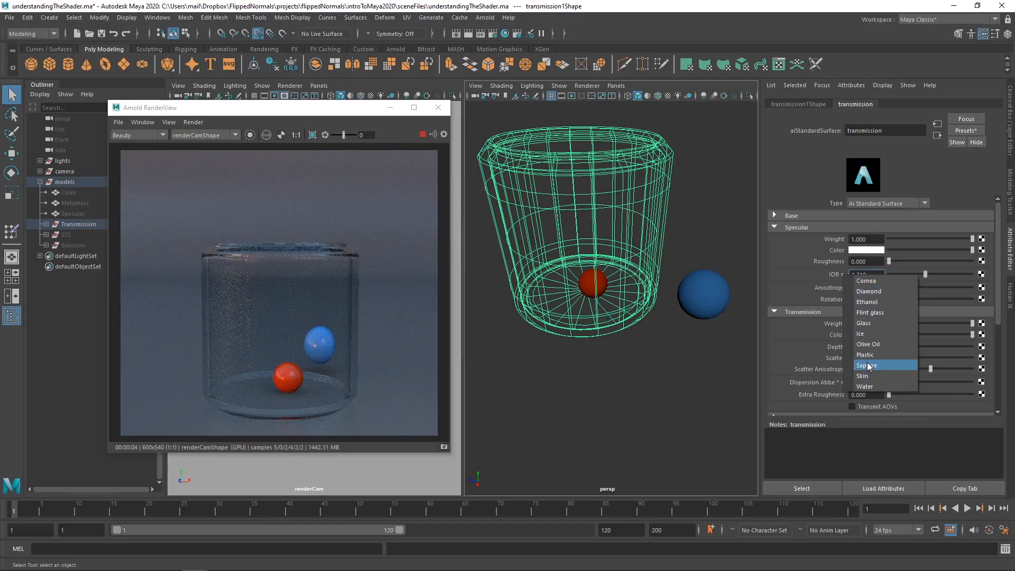
{"action": "left_click", "coordinate": [867, 365]}
{"action": "left_click", "coordinate": [841, 274]}
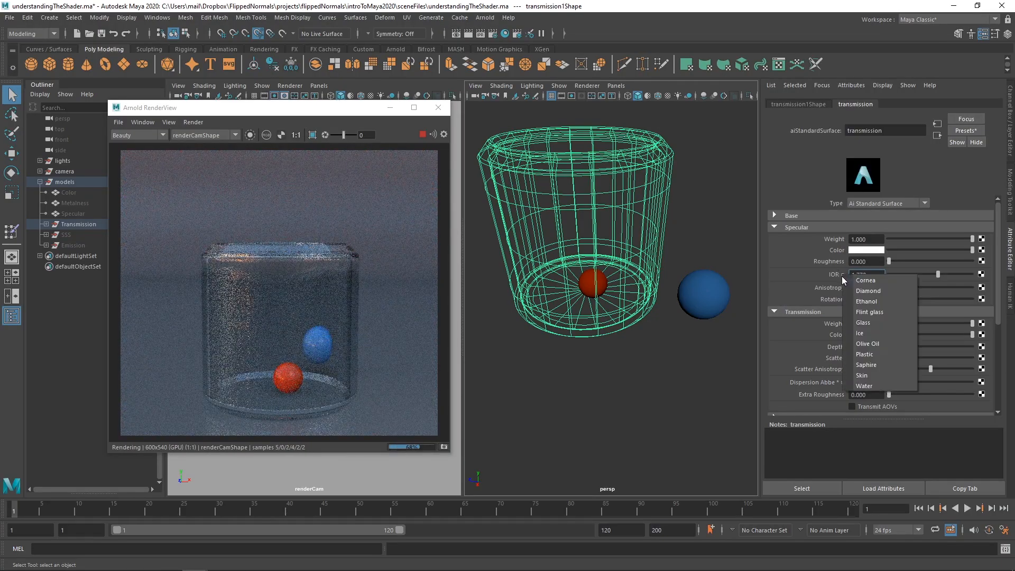
{"action": "left_click", "coordinate": [867, 290]}
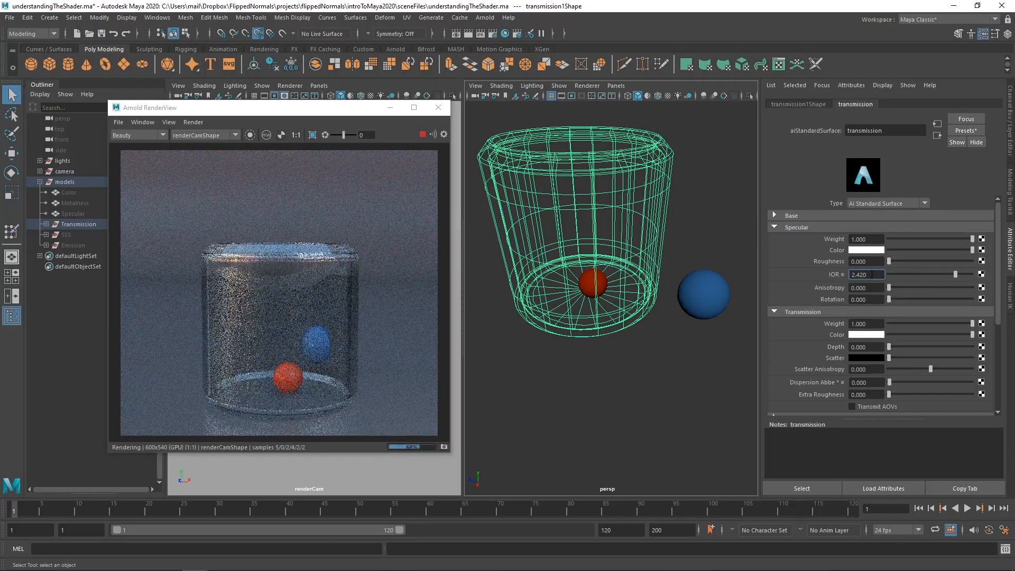
- Try the Cornea IOR preset once more, and finish with the Glass preset at 1.5
{"action": "left_click", "coordinate": [841, 274]}
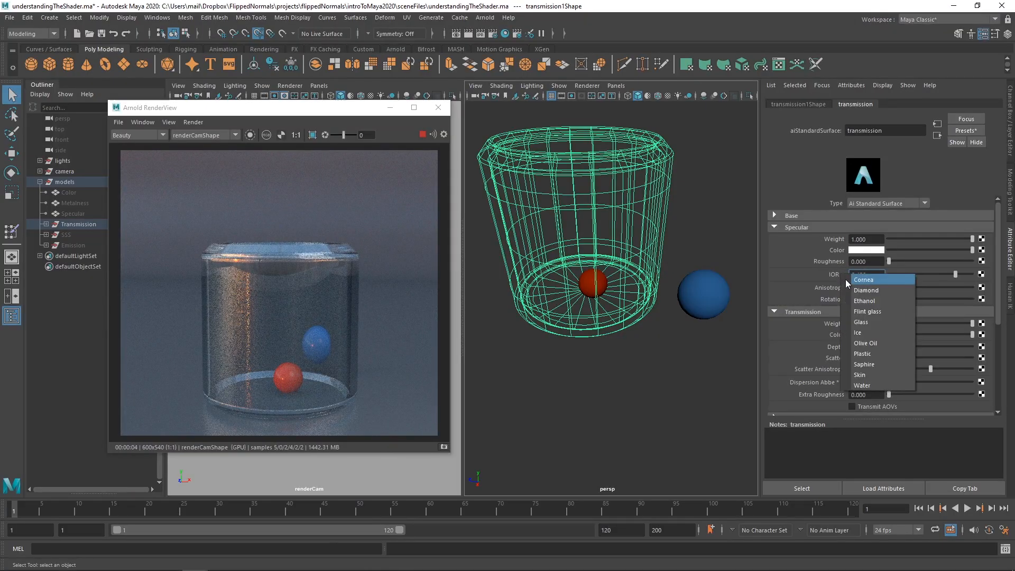
{"action": "left_click", "coordinate": [867, 278]}
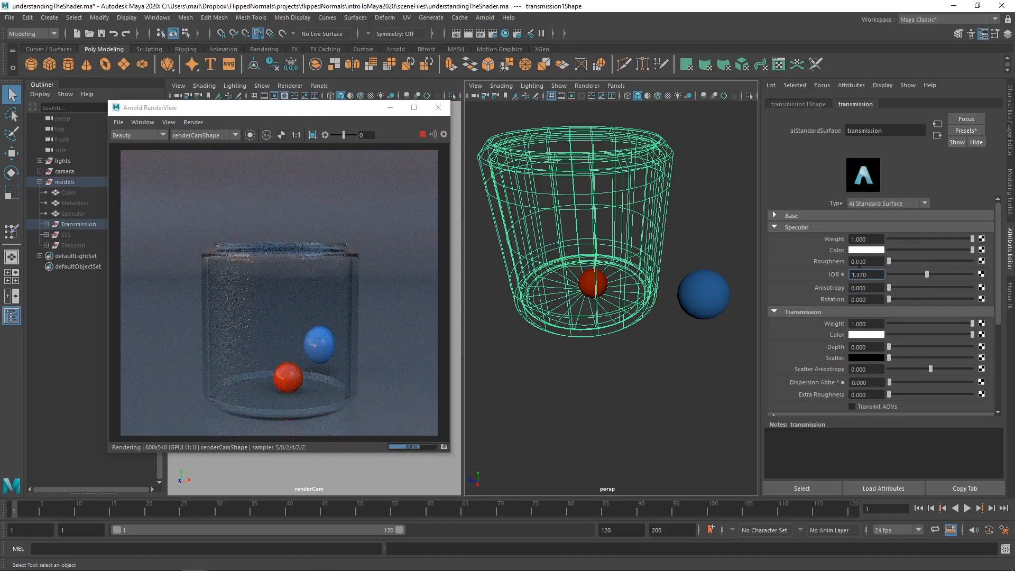
{"action": "left_click", "coordinate": [841, 275]}
{"action": "left_click", "coordinate": [868, 324]}
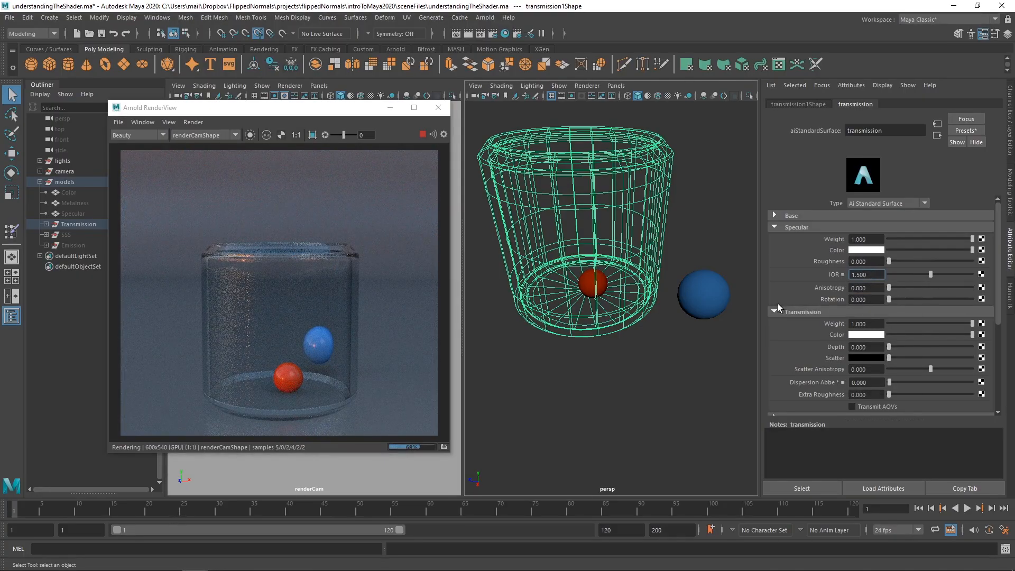
- Draw a straight red line through the glass on a screen capture of the perspective view, and undo it
{"action": "left_click_drag", "start_coordinate": [609, 253], "coordinate": [620, 407], "text": "alt"}
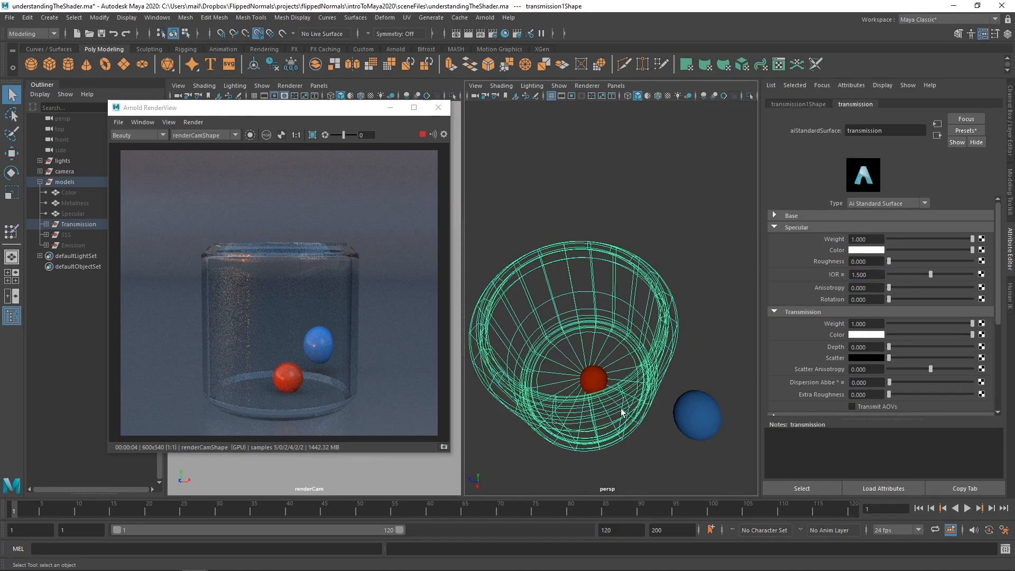
{"action": "key", "text": "Print"}
{"action": "left_click_drag", "start_coordinate": [437, 135], "coordinate": [767, 483]}
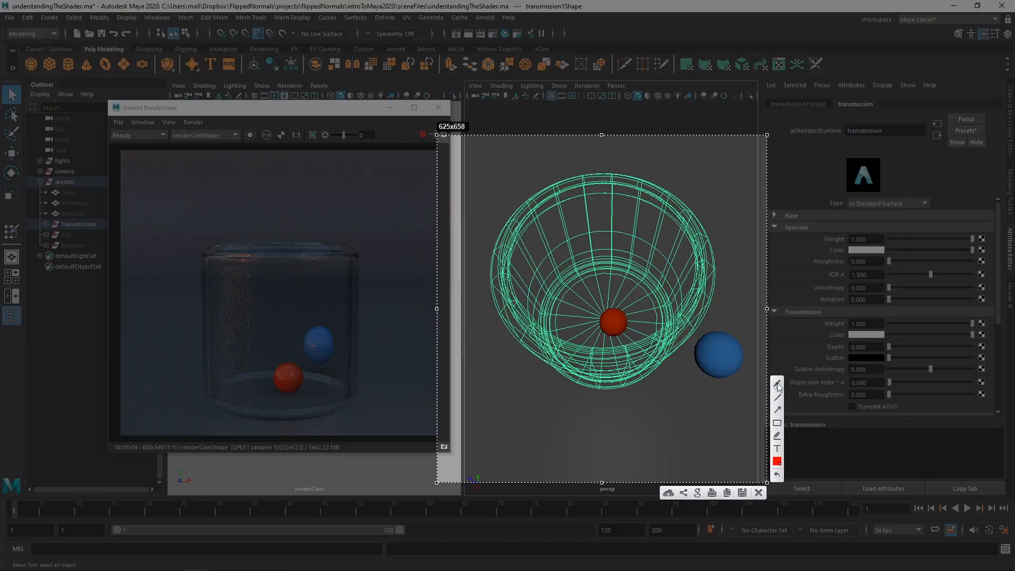
{"action": "left_click", "coordinate": [777, 398]}
{"action": "left_click_drag", "start_coordinate": [614, 464], "coordinate": [596, 132]}
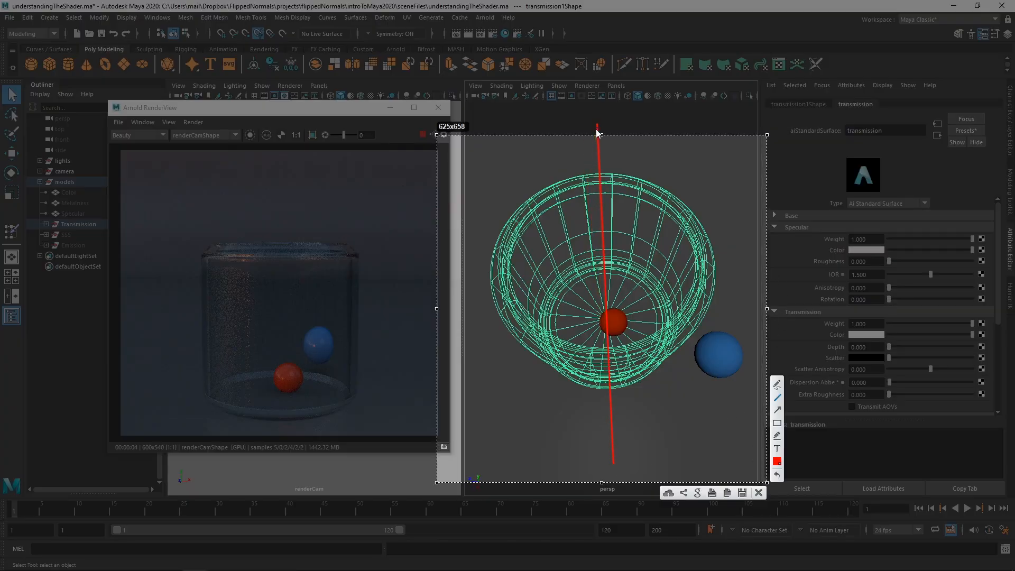
{"action": "key", "text": "ctrl+z"}
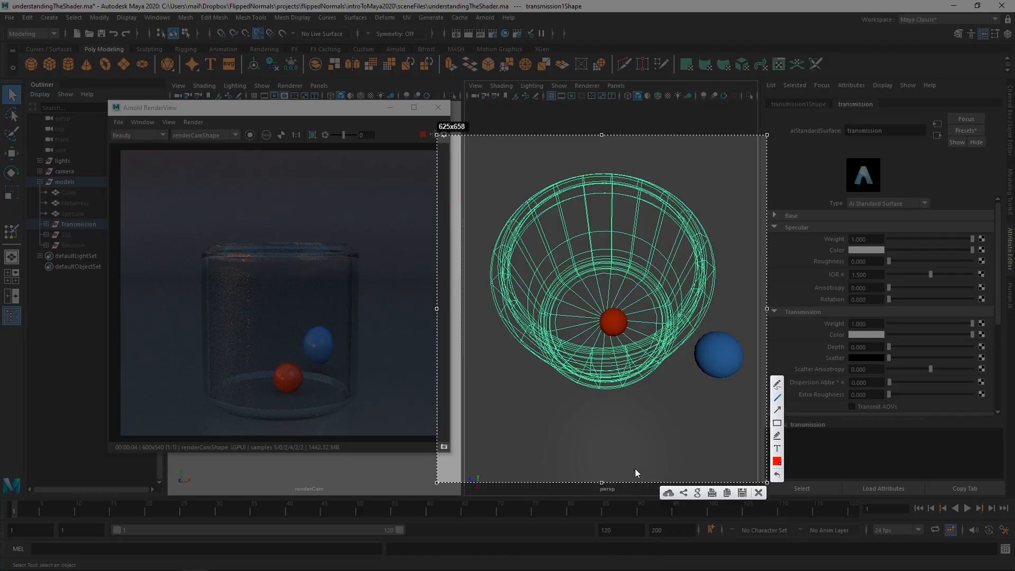
- Draw a bent two-segment red line through the glass to illustrate refraction, and discard the screen capture
{"action": "left_click_drag", "start_coordinate": [636, 468], "coordinate": [629, 373]}
{"action": "mouse_move", "coordinate": [629, 373]}
{"action": "left_mouse_down"}
{"action": "mouse_move", "coordinate": [540, 292]}
{"action": "mouse_move", "coordinate": [548, 205]}
{"action": "left_mouse_up"}
{"action": "key", "text": "Escape"}
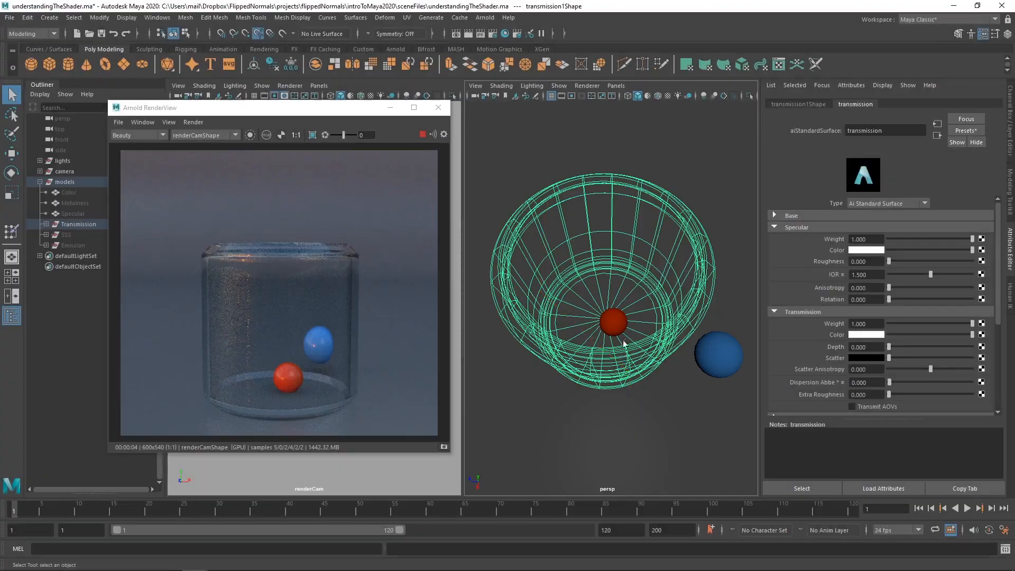
- Collapse the Specular attributes, vary the Transmission Weight to compare the transparency, and finish at 1
{"action": "left_click_drag", "start_coordinate": [640, 304], "coordinate": [681, 284], "text": "alt"}
{"action": "left_click", "coordinate": [797, 227]}
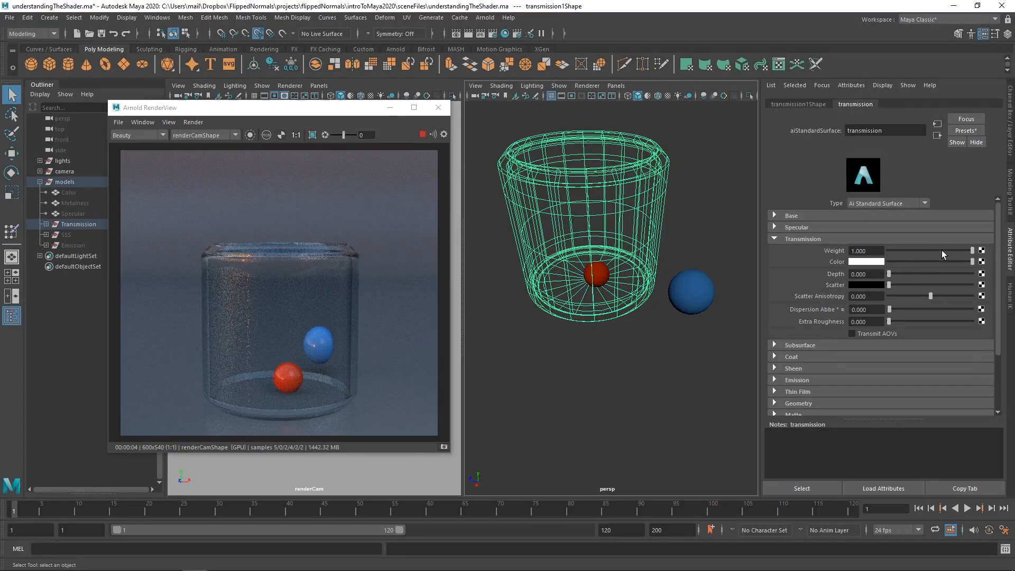
{"action": "left_click_drag", "start_coordinate": [941, 250], "coordinate": [1012, 247]}
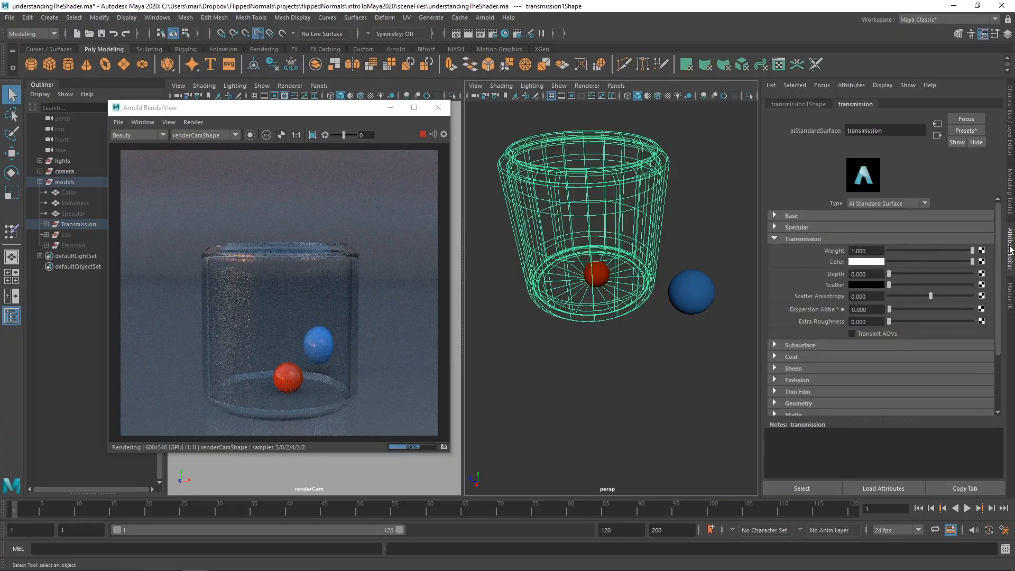
{"action": "left_click_drag", "start_coordinate": [1011, 248], "coordinate": [984, 248]}
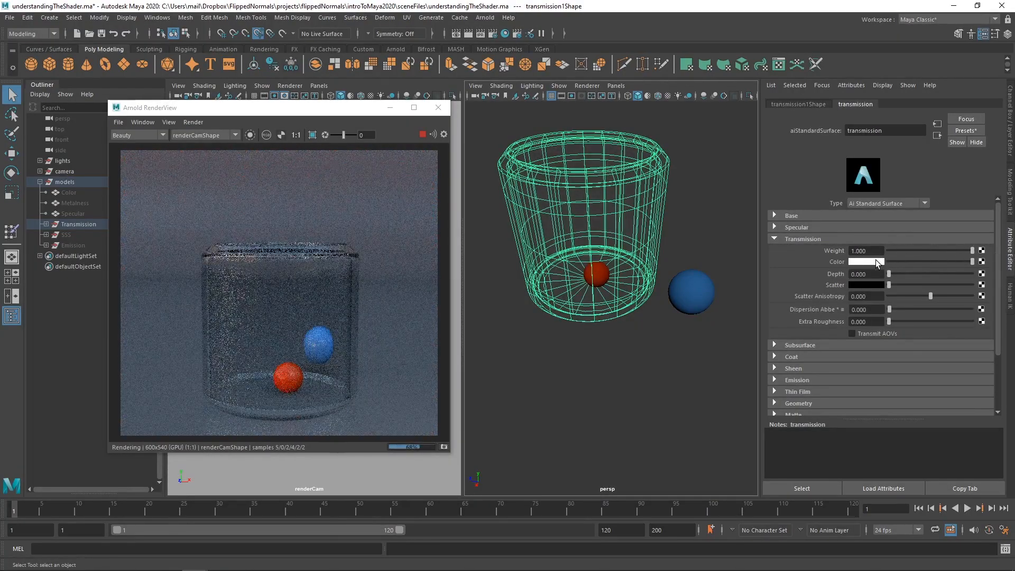
- Set the transmission shader's Transmission Color to a pale peach tint
{"action": "left_click", "coordinate": [875, 263]}
{"action": "left_click", "coordinate": [843, 292]}
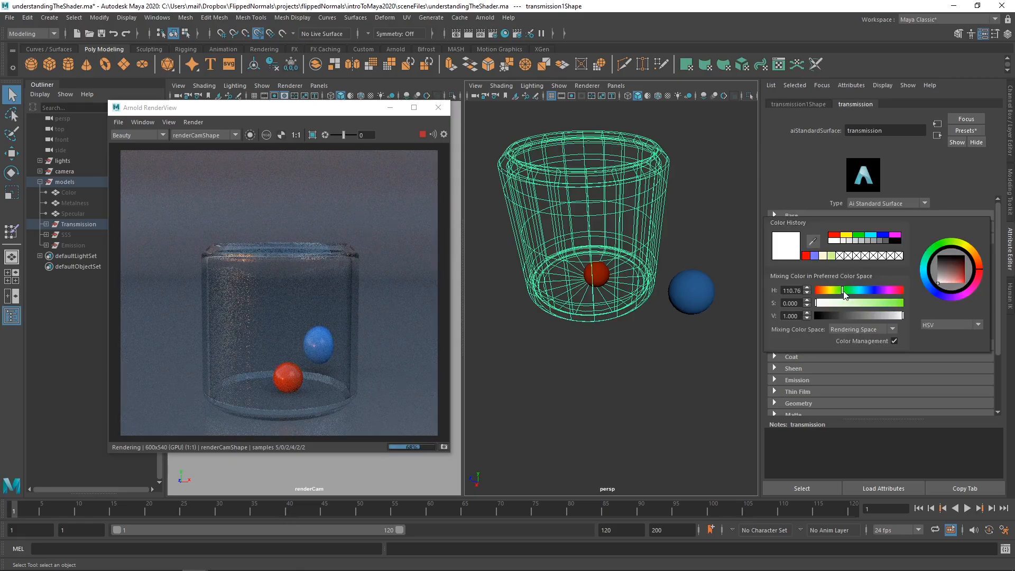
{"action": "mouse_move", "coordinate": [845, 291]}
{"action": "left_mouse_down"}
{"action": "mouse_move", "coordinate": [819, 292]}
{"action": "mouse_move", "coordinate": [874, 300]}
{"action": "mouse_move", "coordinate": [849, 302]}
{"action": "left_mouse_up"}
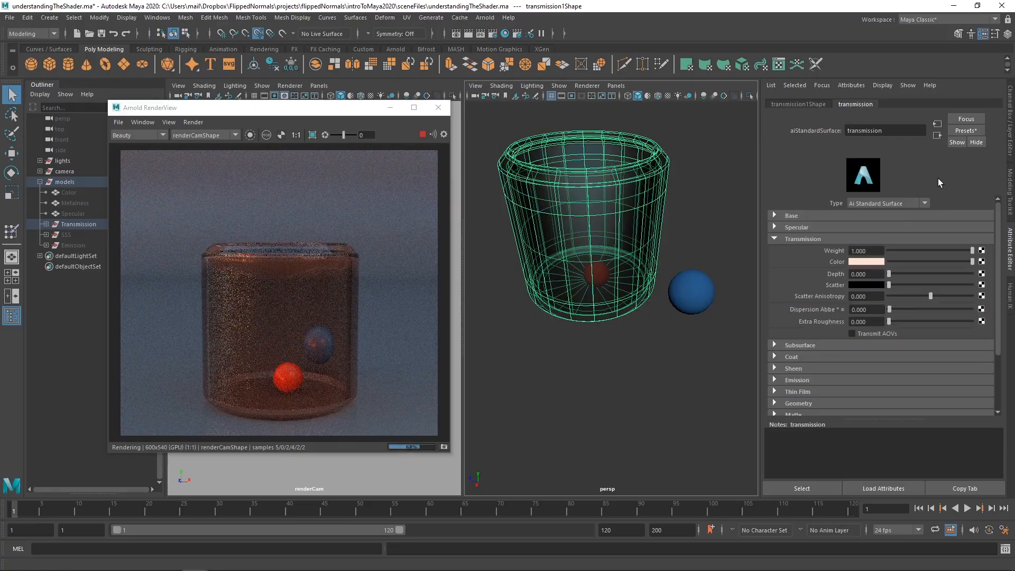
- Set the transmission shader's Transmission Color to white with a saturation of 0, and collapse the Transmission attributes
{"action": "left_click", "coordinate": [868, 262]}
{"action": "left_click_drag", "start_coordinate": [851, 301], "coordinate": [795, 306]}
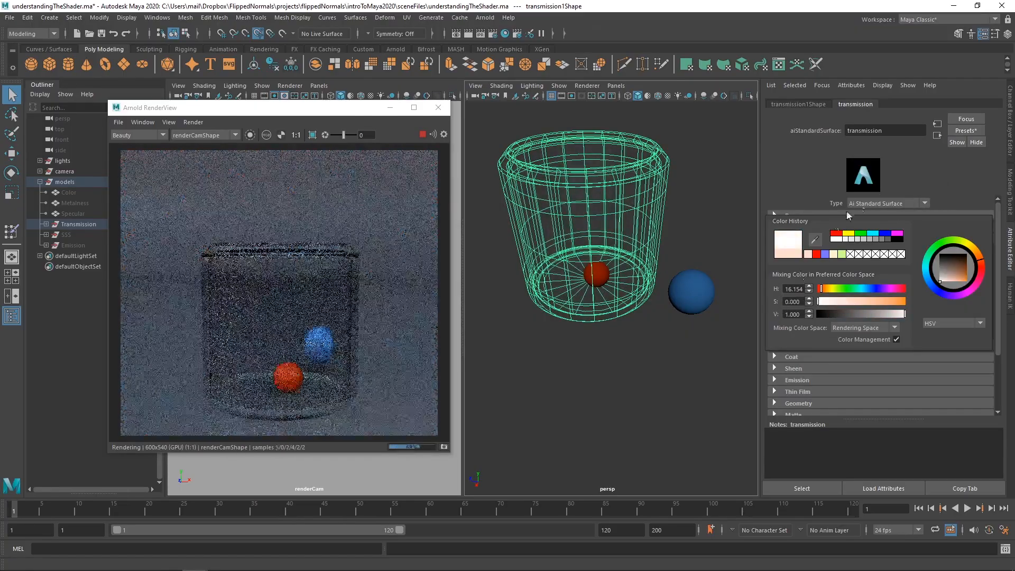
{"action": "left_click", "coordinate": [800, 239]}
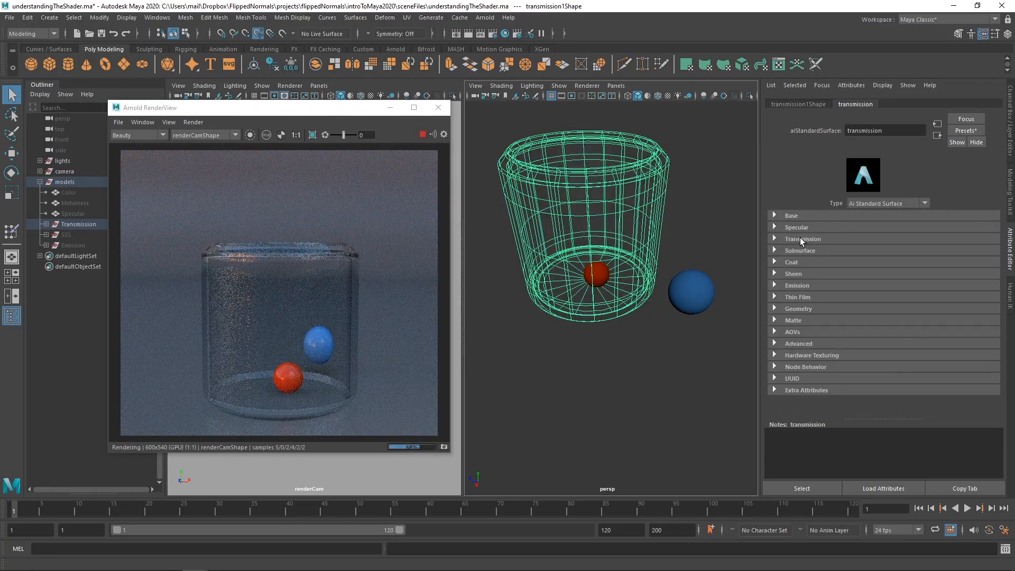
- Expand the Specular attributes and vary the glass's Roughness through 0.256, 0.045 and 0.192 to compare the blur, finishing at 0
{"action": "left_click", "coordinate": [802, 227]}
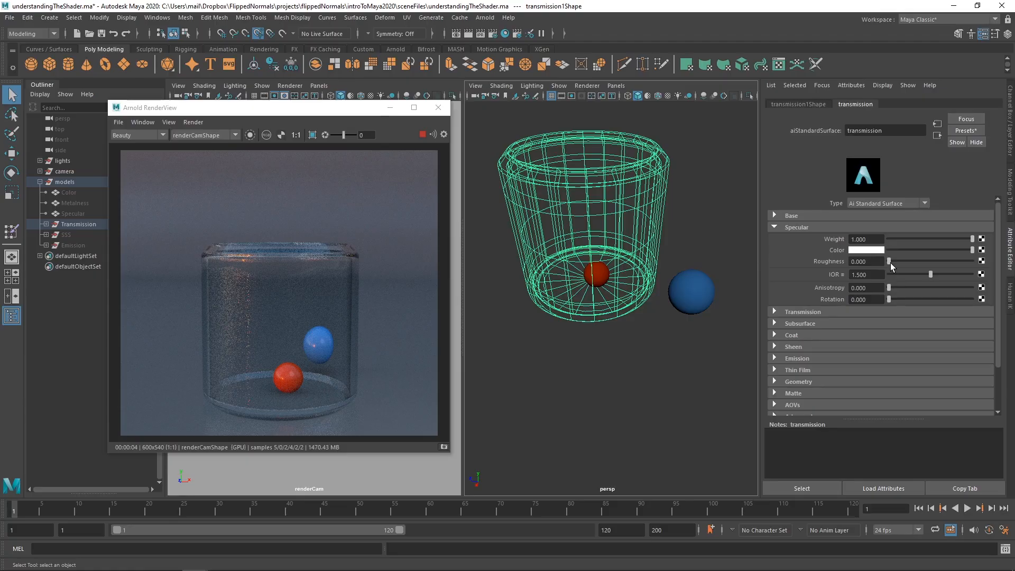
{"action": "left_click_drag", "start_coordinate": [891, 262], "coordinate": [910, 262]}
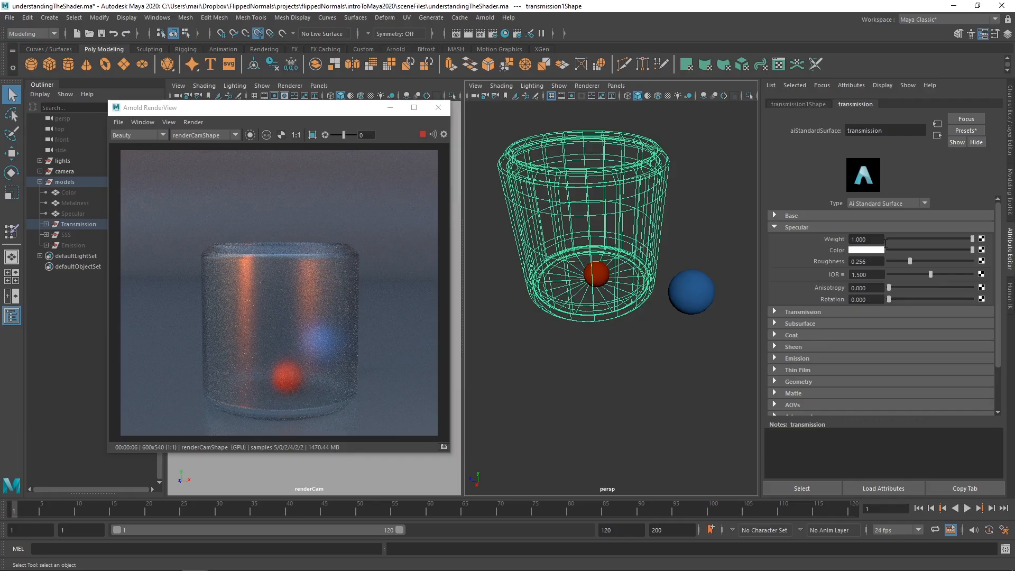
{"action": "left_click_drag", "start_coordinate": [908, 261], "coordinate": [893, 258]}
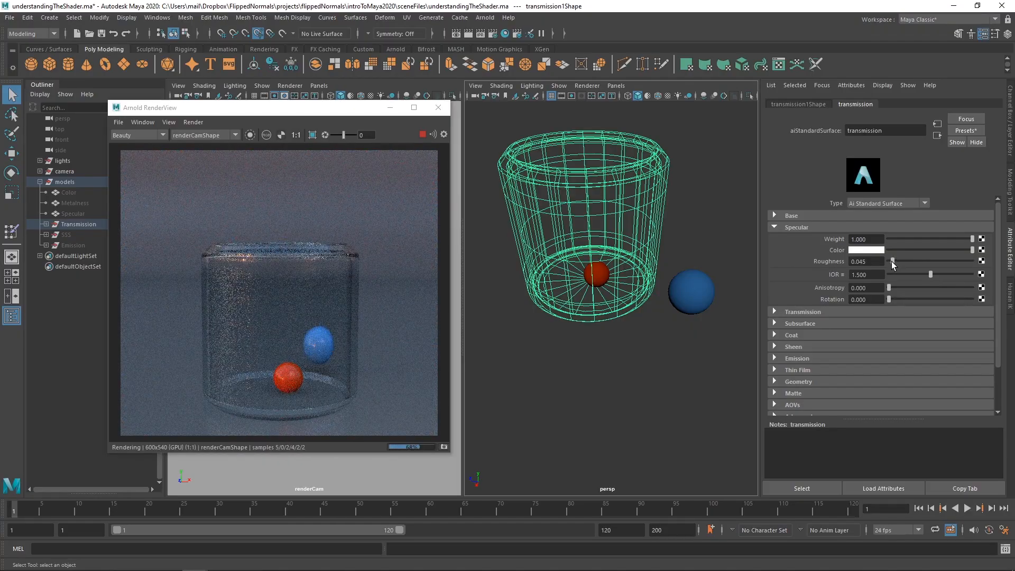
{"action": "left_click_drag", "start_coordinate": [894, 262], "coordinate": [905, 262]}
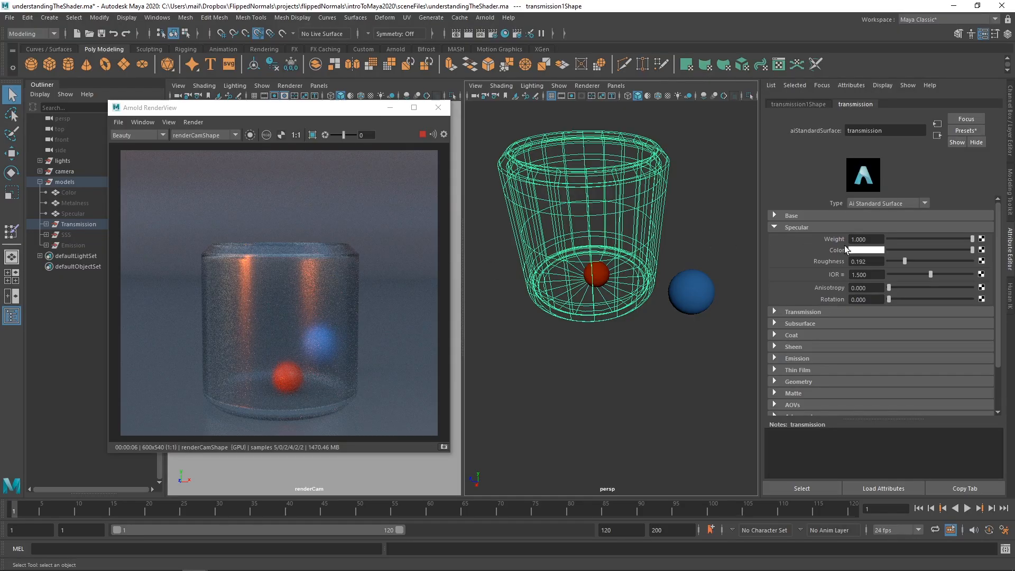
{"action": "left_click_drag", "start_coordinate": [905, 262], "coordinate": [889, 260]}
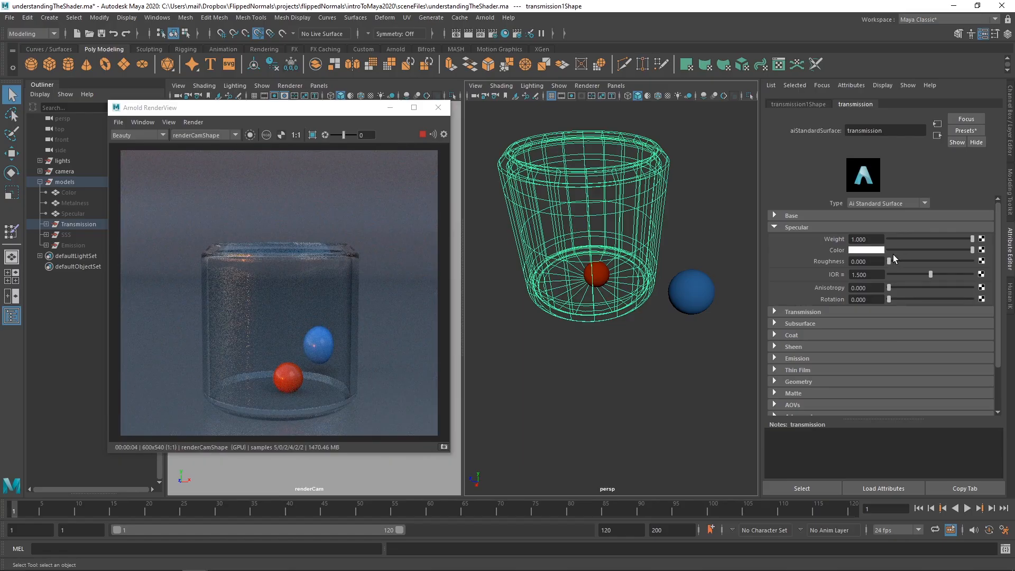
- Hide the Transmission group and show the SSS group
{"action": "left_click", "coordinate": [74, 225]}
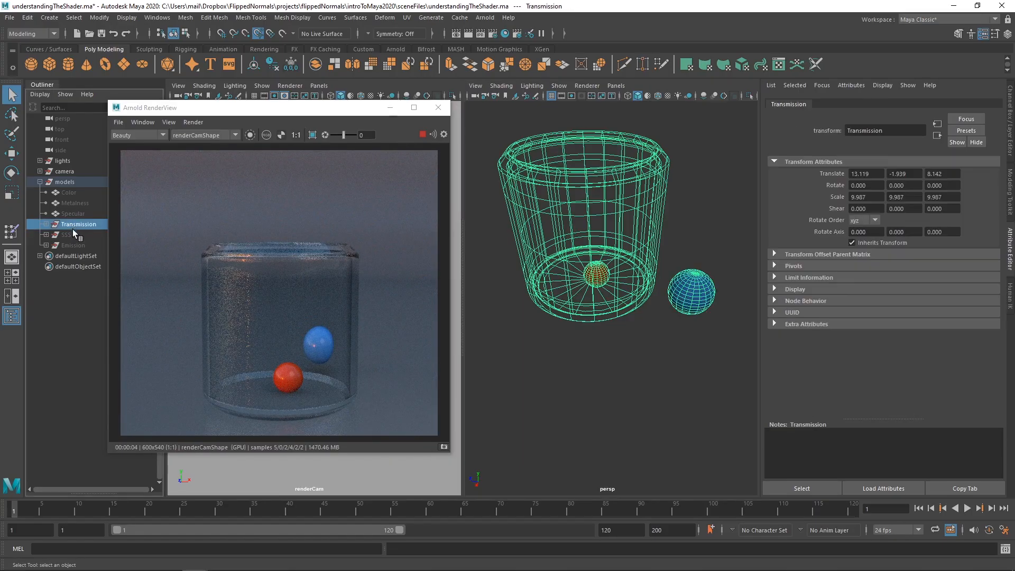
{"action": "key", "text": "h"}
{"action": "left_click", "coordinate": [70, 235]}
{"action": "key", "text": "shift+h"}
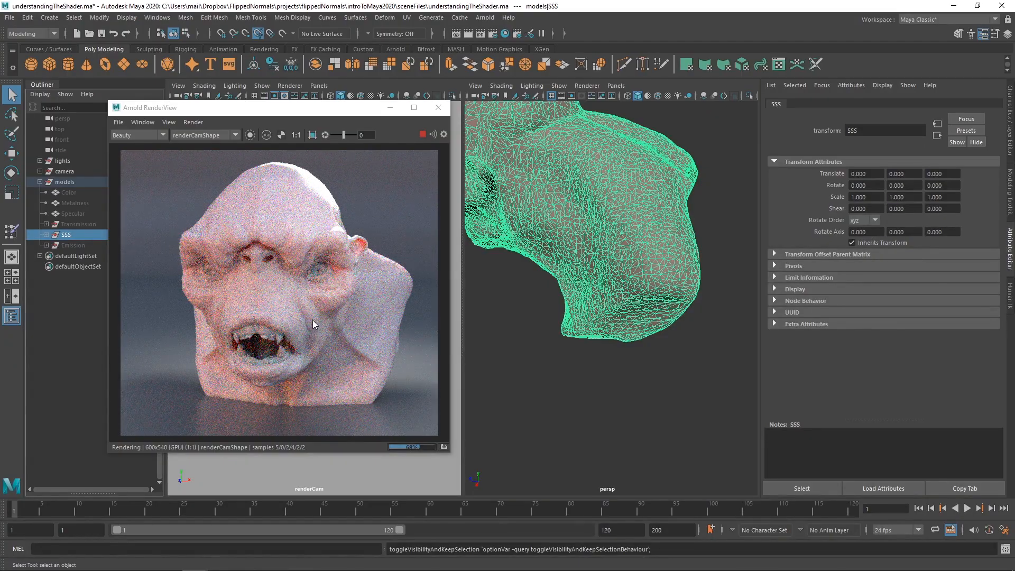
- Open the Subsurface attributes of the creature head's SSS_sha shader, try a Weight of 0, and undo it
{"action": "left_click", "coordinate": [599, 202]}
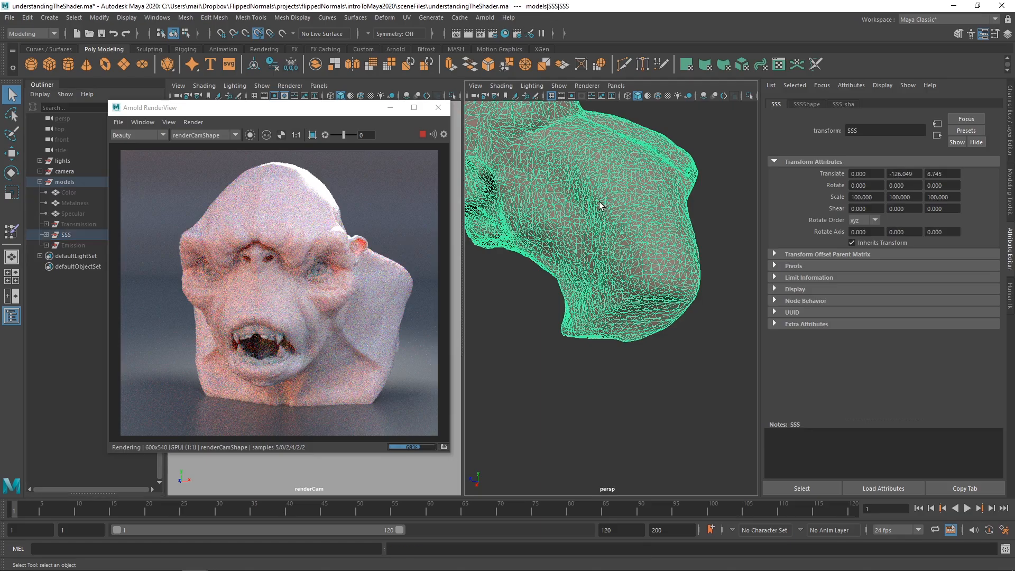
{"action": "left_click", "coordinate": [319, 295]}
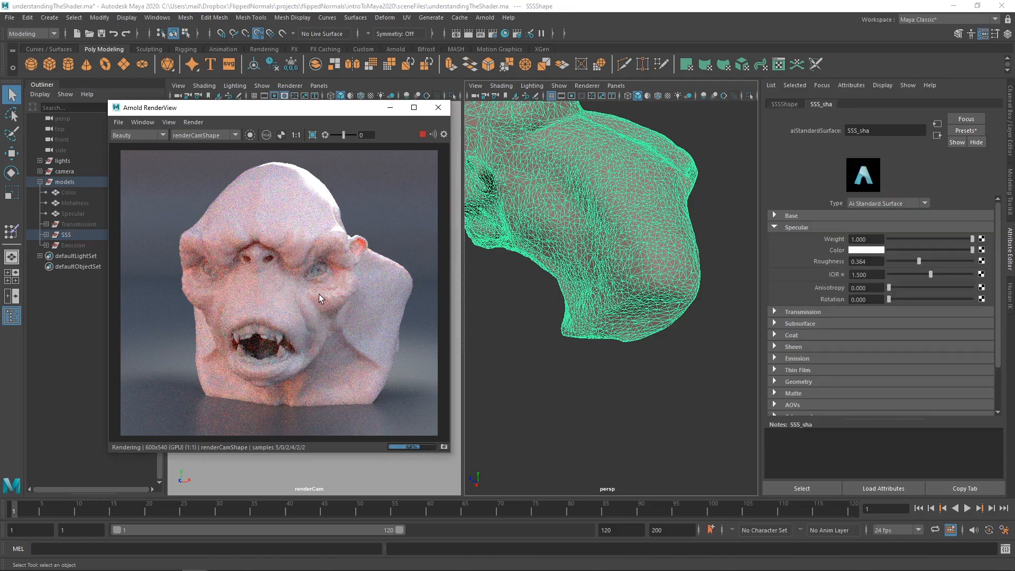
{"action": "left_click", "coordinate": [791, 227]}
{"action": "left_click", "coordinate": [797, 250]}
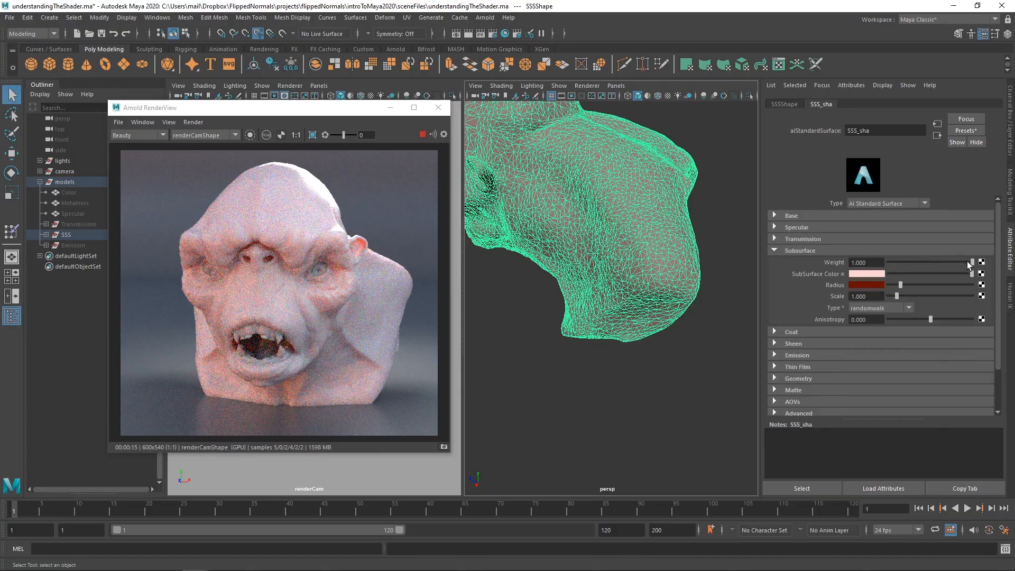
{"action": "left_click_drag", "start_coordinate": [971, 261], "coordinate": [850, 257]}
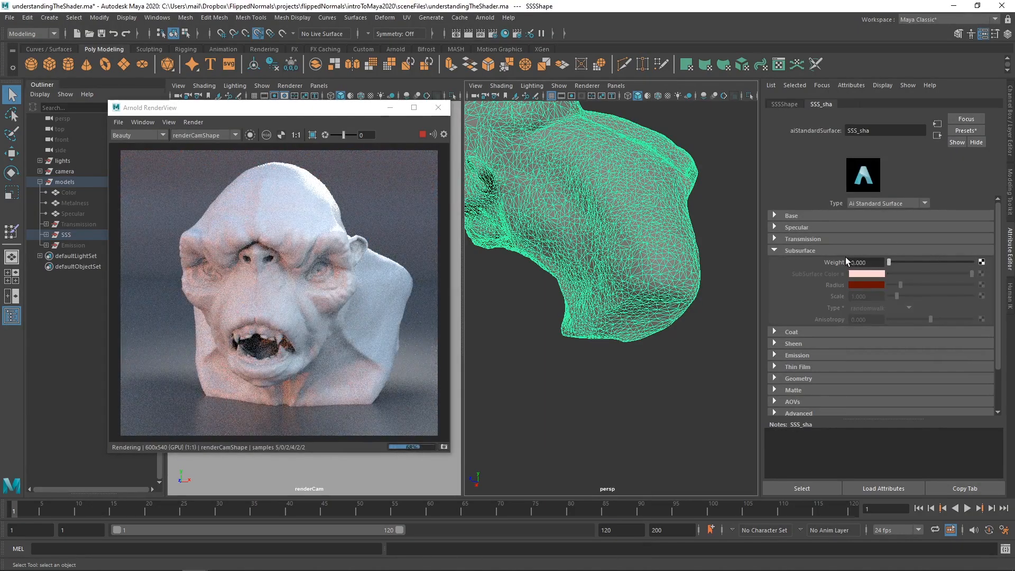
{"action": "key", "text": "ctrl+z"}
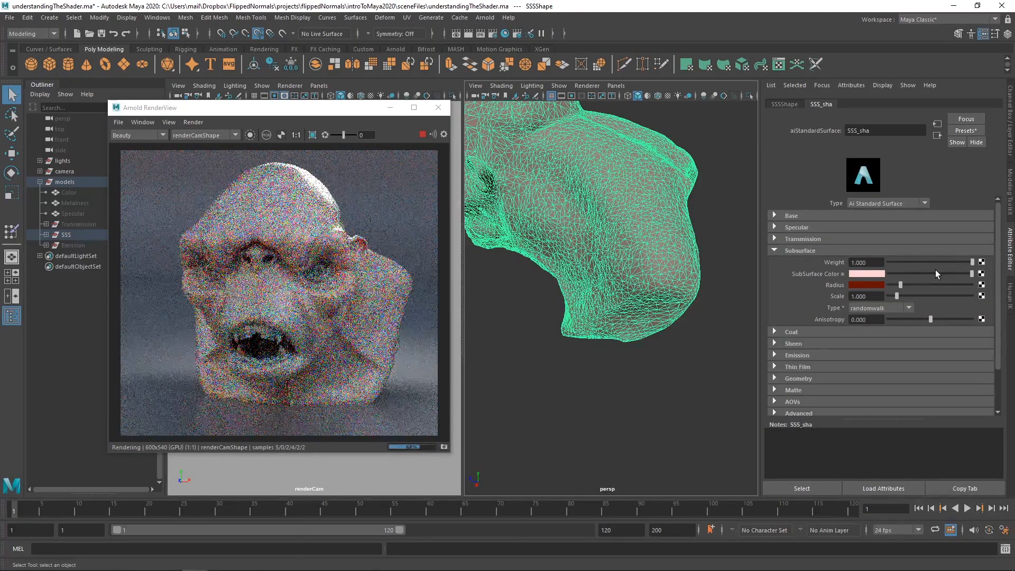
- Set the SSS_sha shader's SubSurface Color to a pale yellow-orange
{"action": "left_click", "coordinate": [869, 274]}
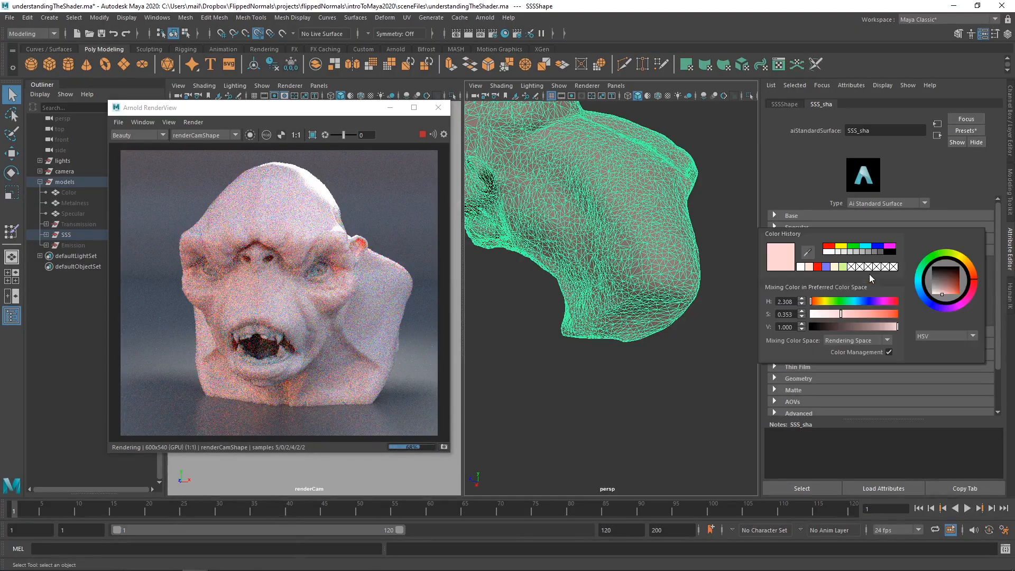
{"action": "left_click", "coordinate": [820, 301]}
{"action": "left_click", "coordinate": [853, 316]}
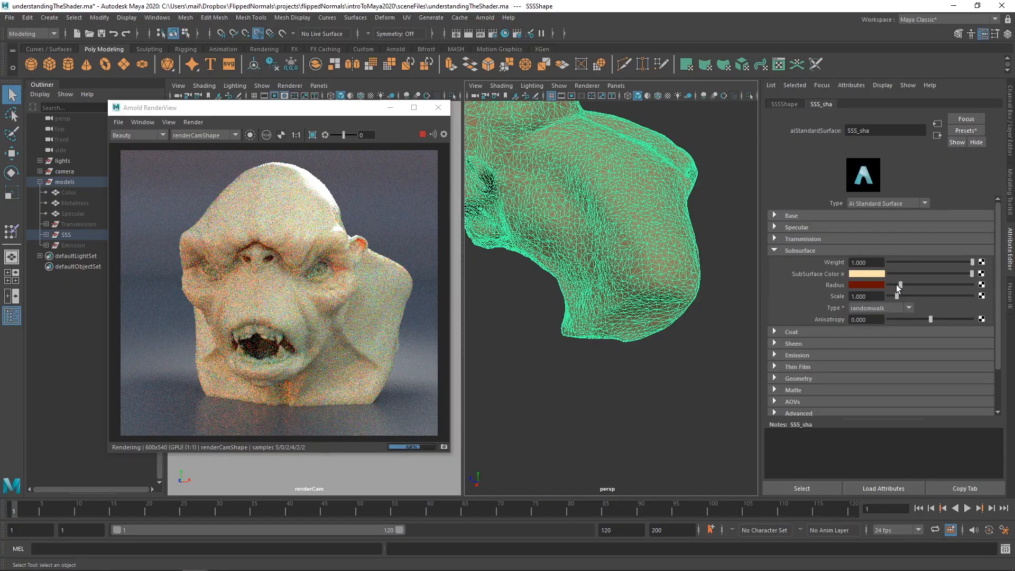
- Vary the brightness value of the Subsurface Radius color through 1 and 0.02 to compare the scattering, and finish at a dark red
{"action": "left_click", "coordinate": [880, 284]}
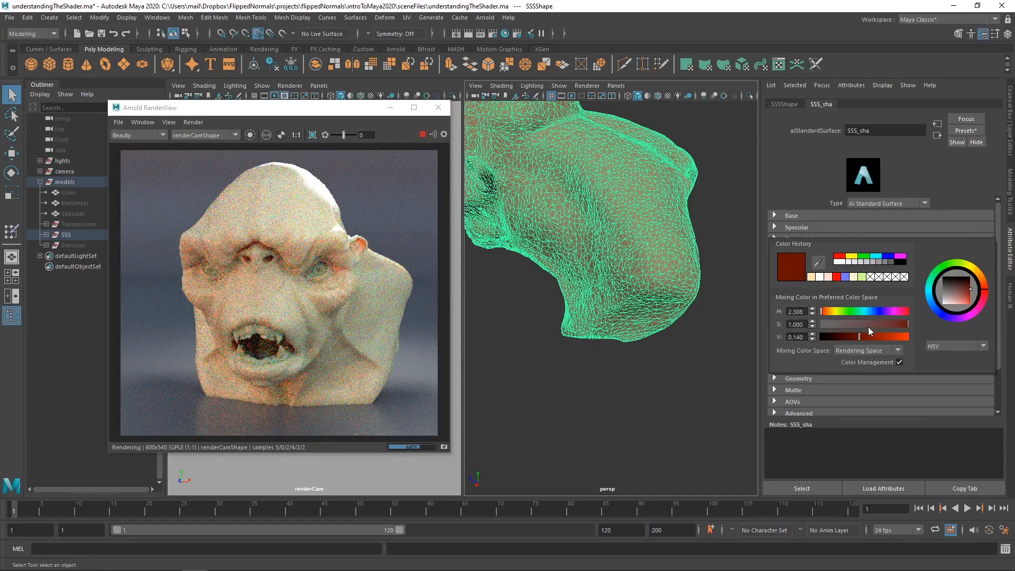
{"action": "left_click_drag", "start_coordinate": [858, 335], "coordinate": [915, 341]}
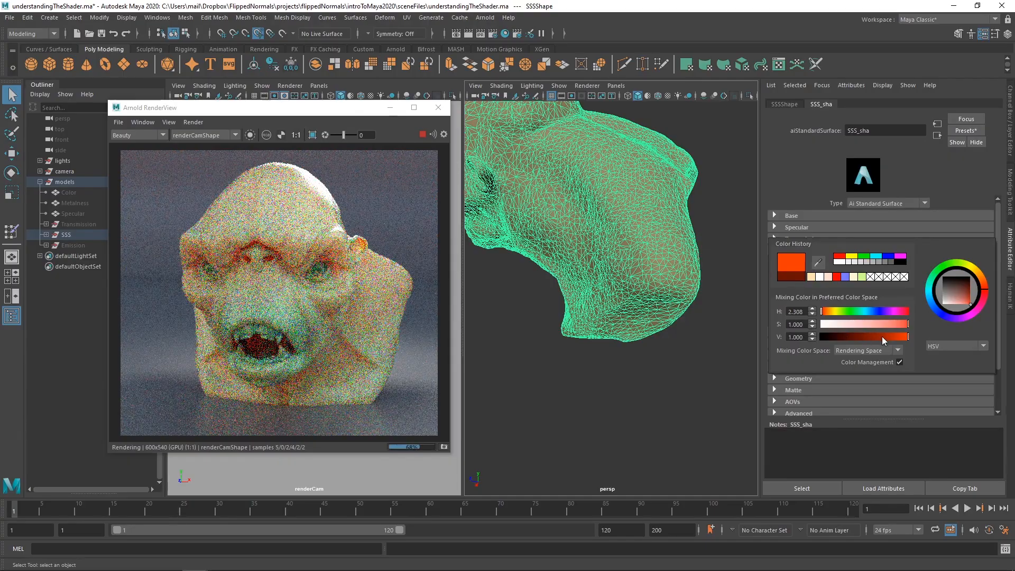
{"action": "left_click_drag", "start_coordinate": [890, 337], "coordinate": [836, 340]}
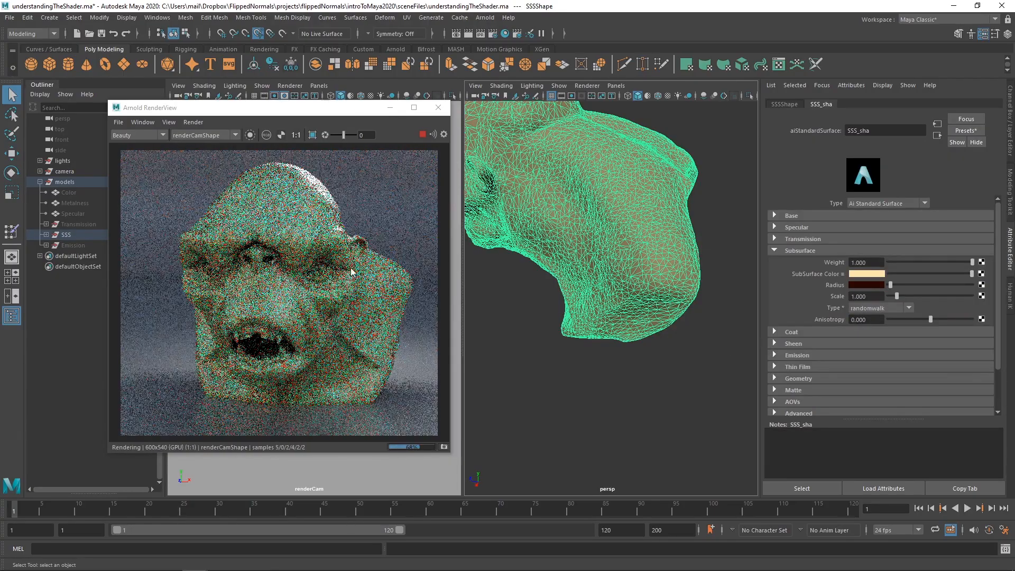
{"action": "left_click", "coordinate": [880, 284]}
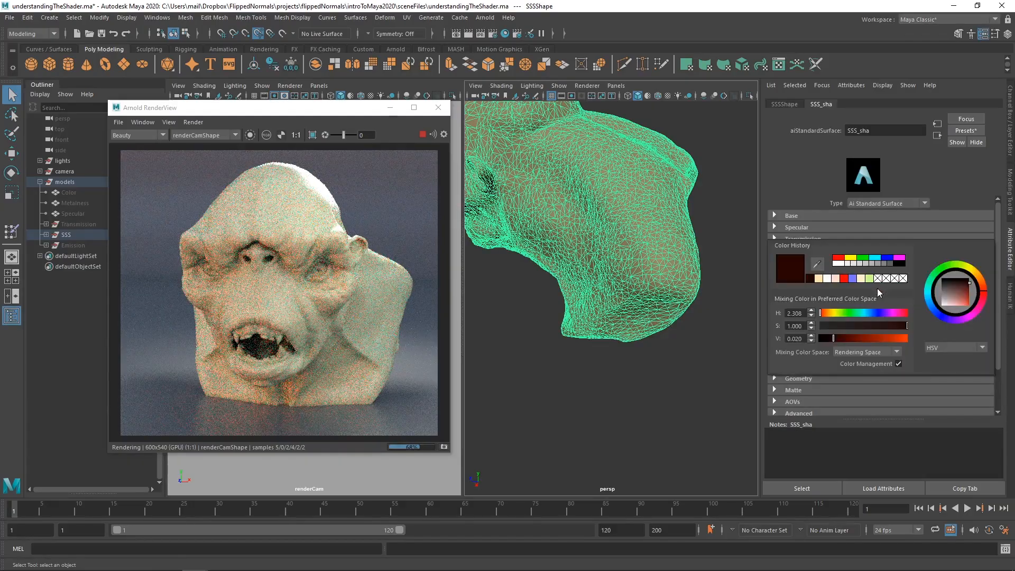
{"action": "left_click_drag", "start_coordinate": [833, 338], "coordinate": [855, 338]}
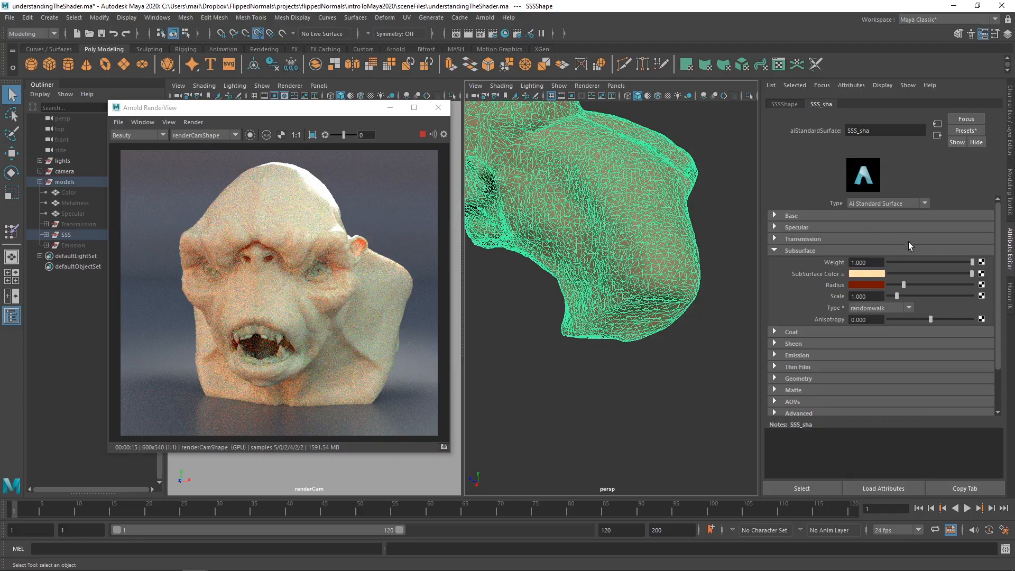
- Try a Subsurface Scale of 10 on the creature head to compare the scattering, and return it to 1
{"action": "left_click", "coordinate": [883, 297]}
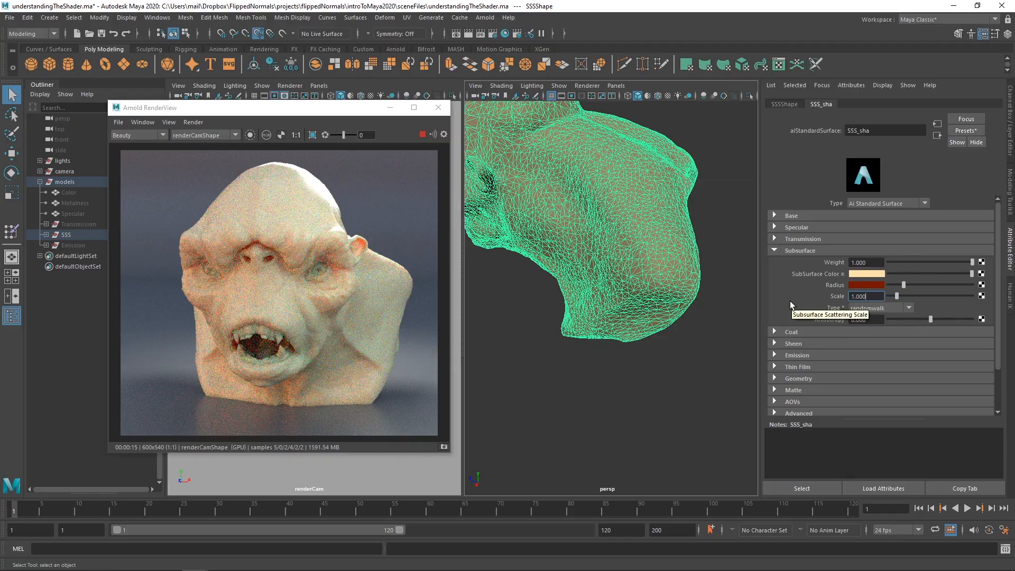
{"action": "key", "text": "ctrl+a"}
{"action": "type", "text": "10"}
{"action": "key", "text": "Return"}
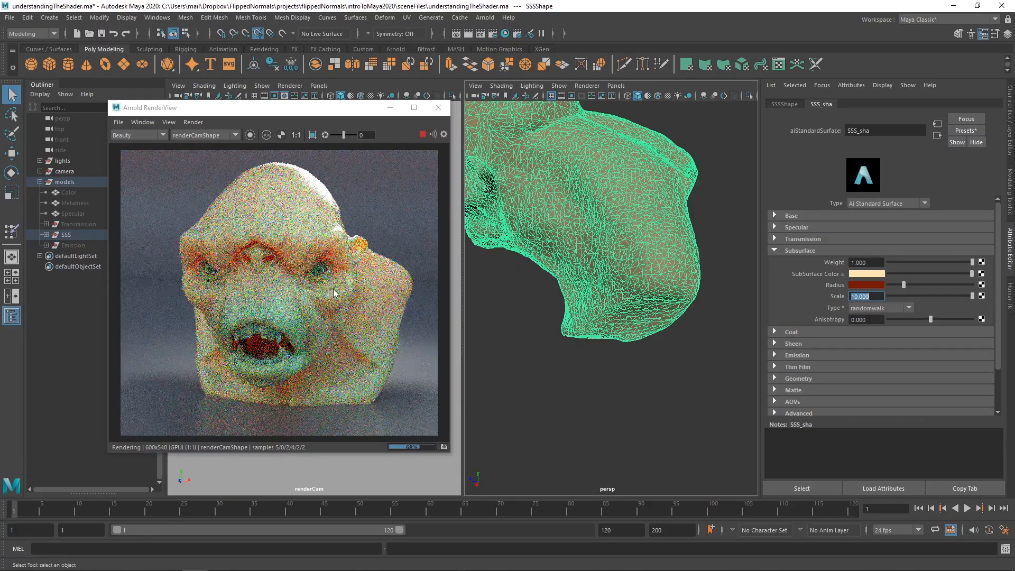
{"action": "type", "text": "1"}
{"action": "key", "text": "Return"}
- Try the diffusion Subsurface Type, and switch it to randomwalk_v2
{"action": "left_click", "coordinate": [877, 309]}
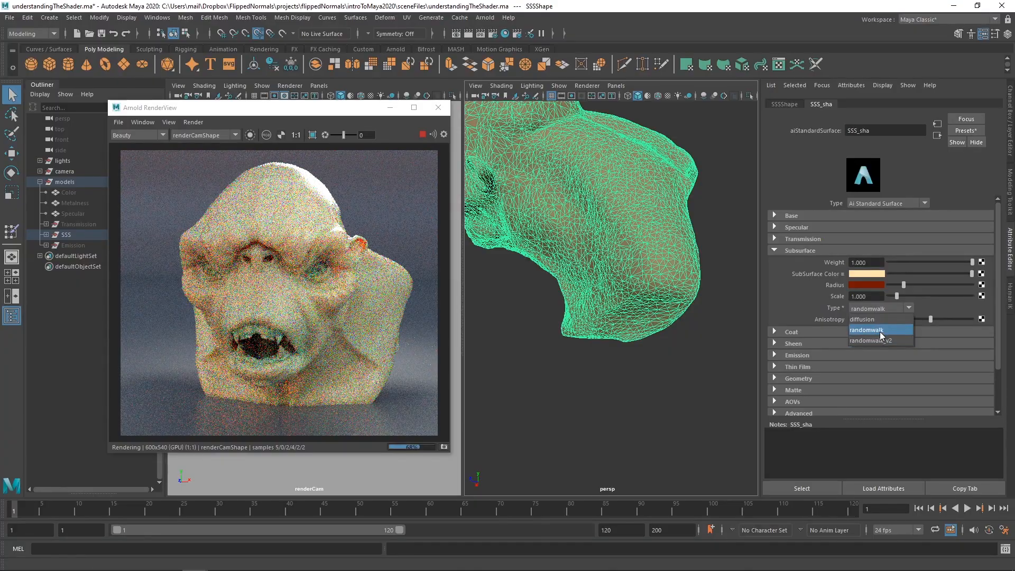
{"action": "left_click", "coordinate": [875, 319]}
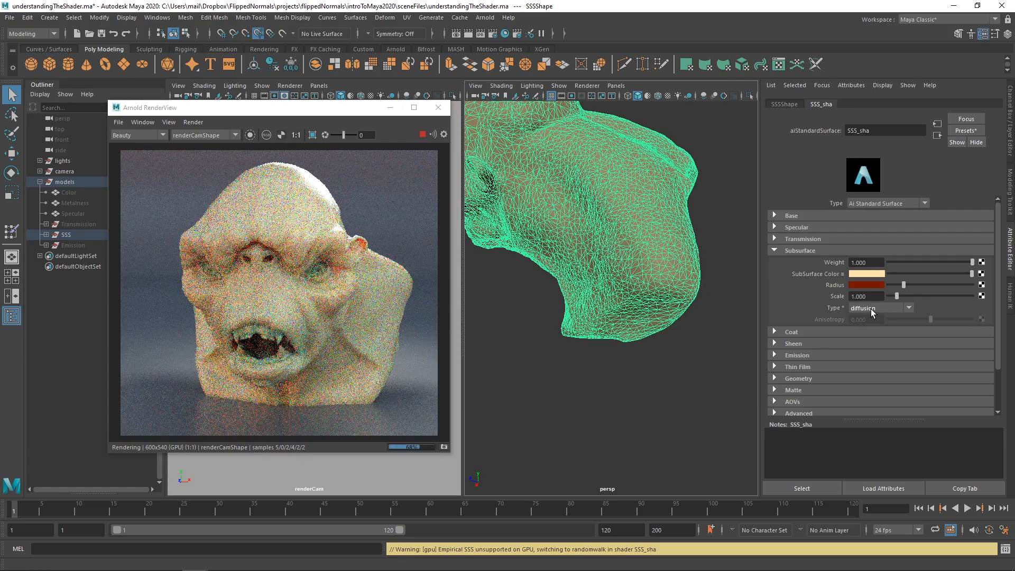
{"action": "left_click", "coordinate": [873, 309]}
{"action": "left_click", "coordinate": [874, 338]}
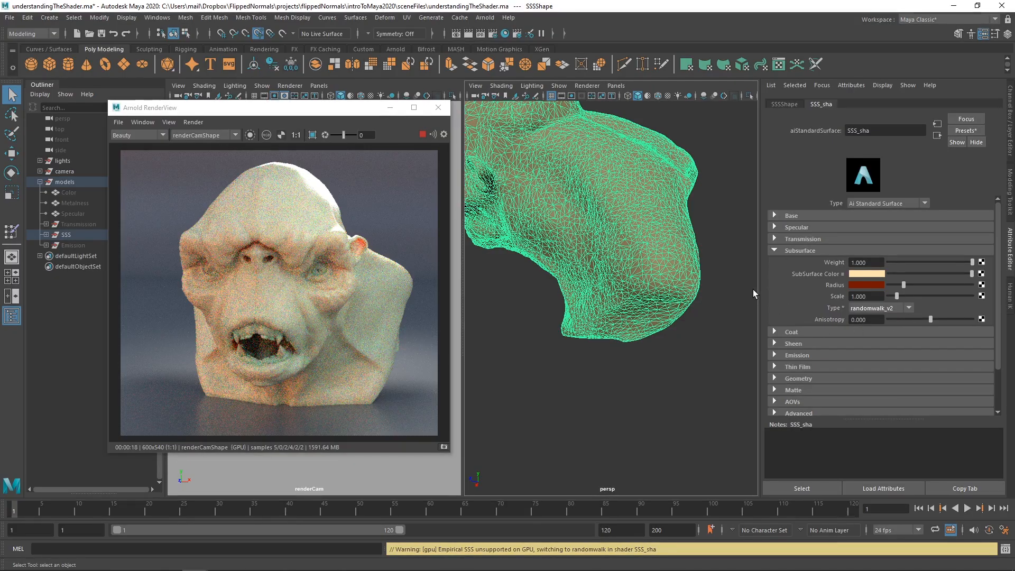
- Stop the live render, replace the visible SSS group with the Emission group, and restart the render
{"action": "left_click", "coordinate": [423, 136]}
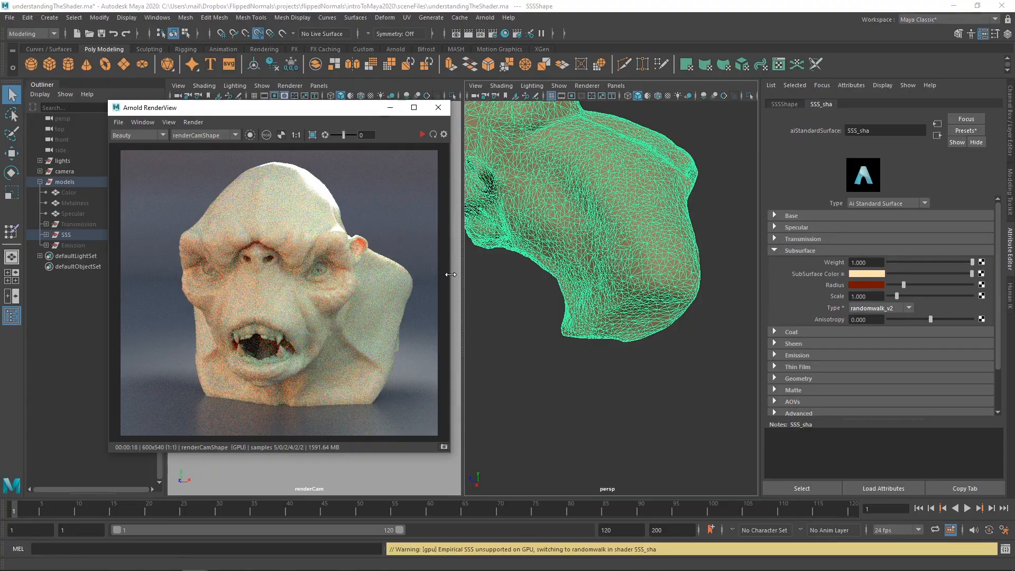
{"action": "left_click_drag", "start_coordinate": [450, 272], "coordinate": [462, 272]}
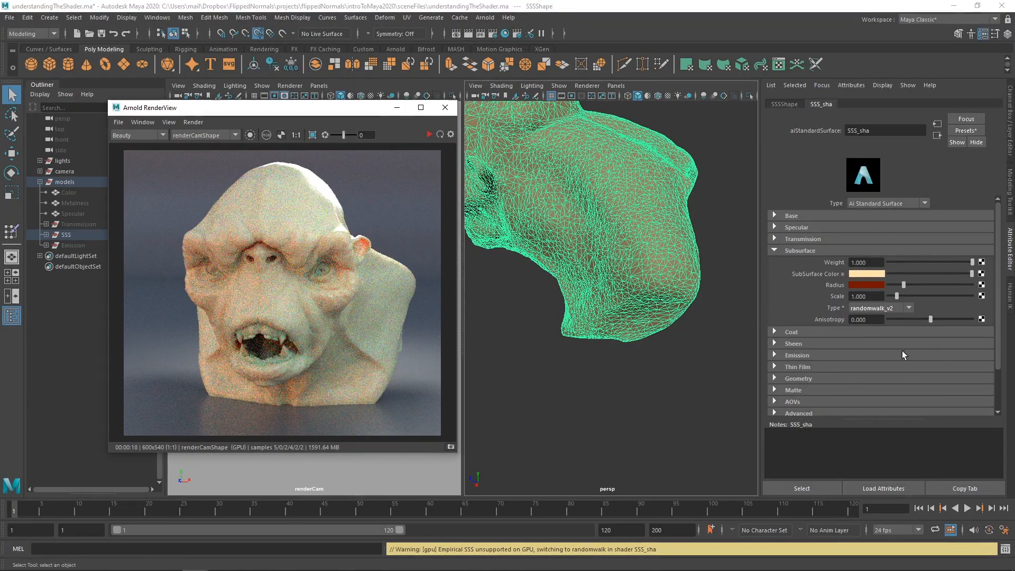
{"action": "left_click", "coordinate": [65, 235]}
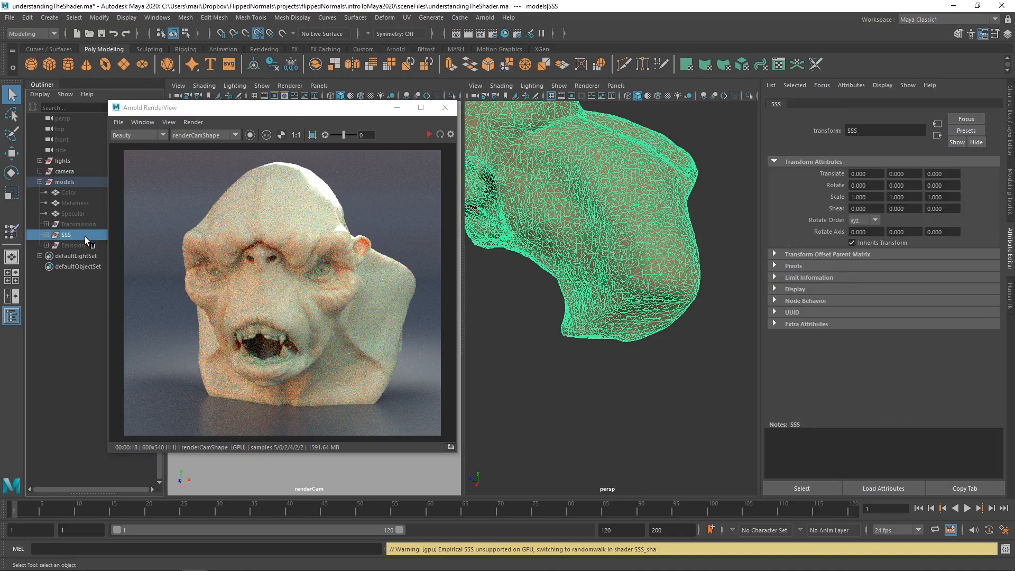
{"action": "key", "text": "h"}
{"action": "left_click", "coordinate": [85, 245]}
{"action": "key", "text": "h"}
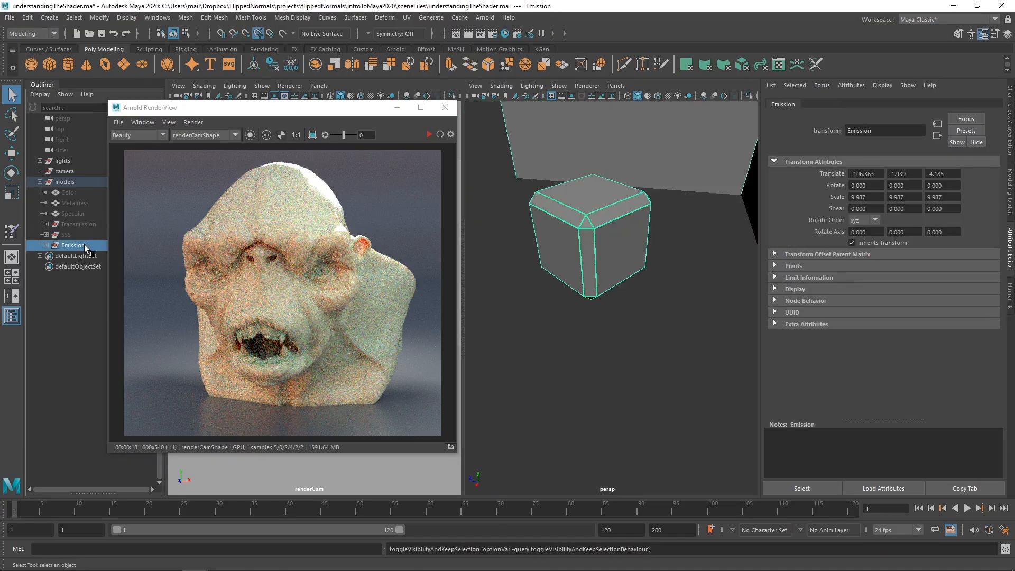
{"action": "left_click", "coordinate": [620, 234]}
{"action": "left_click", "coordinate": [428, 134]}
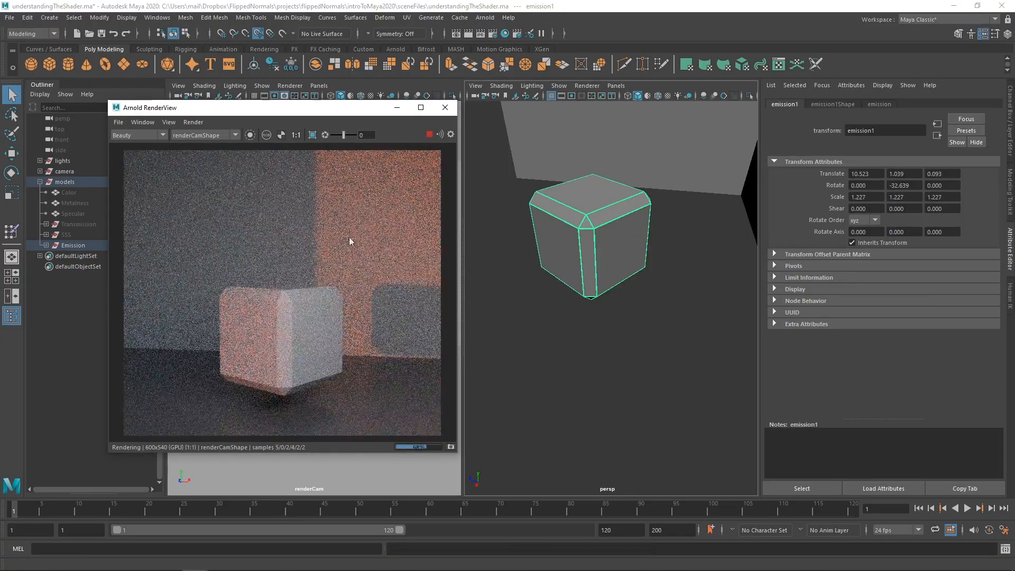
- Open the beveled cube's emission shader, collapse its Subsurface attributes and expand the Emission attributes
{"action": "left_click", "coordinate": [628, 216]}
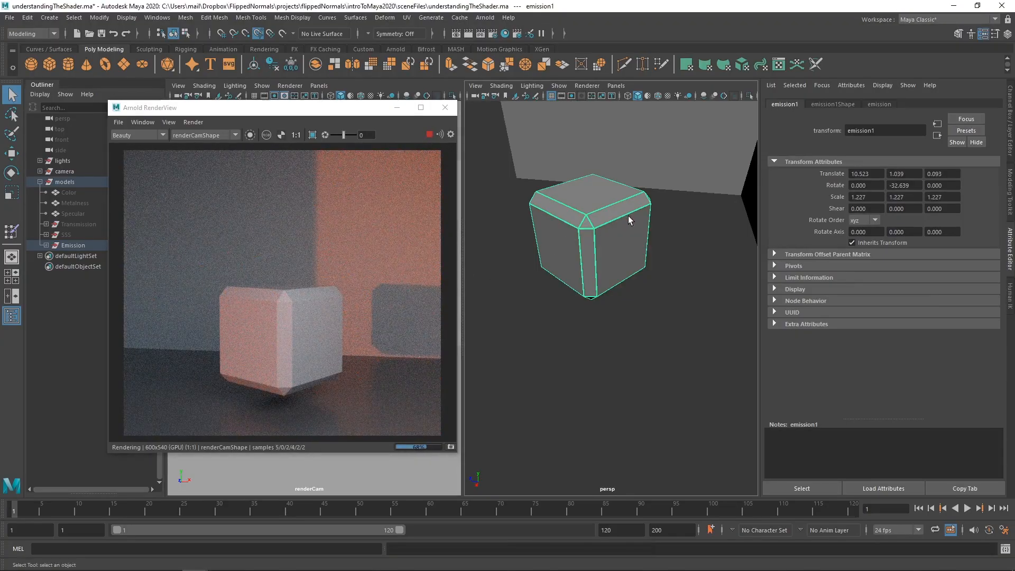
{"action": "left_click", "coordinate": [292, 308]}
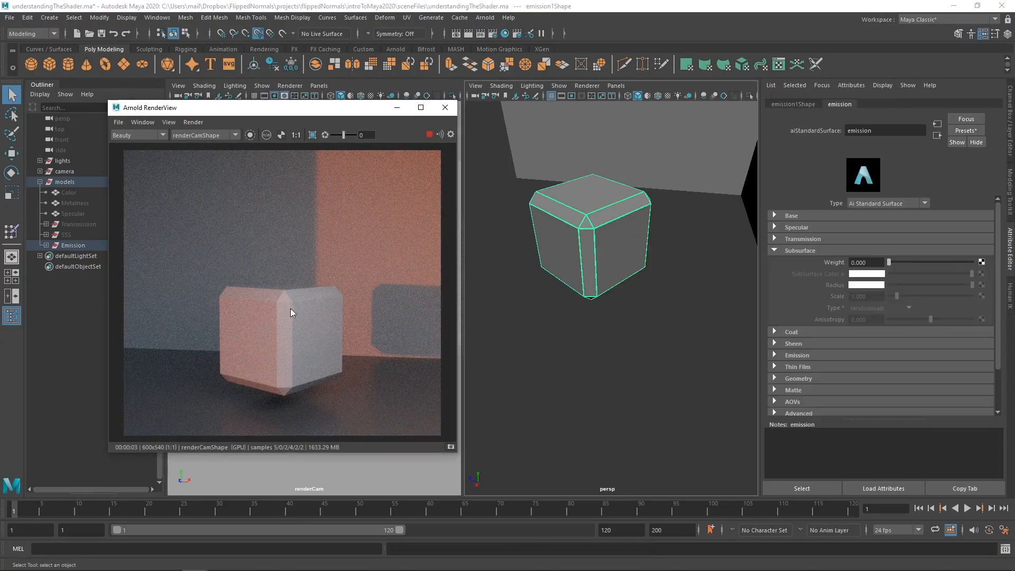
{"action": "left_click", "coordinate": [831, 252]}
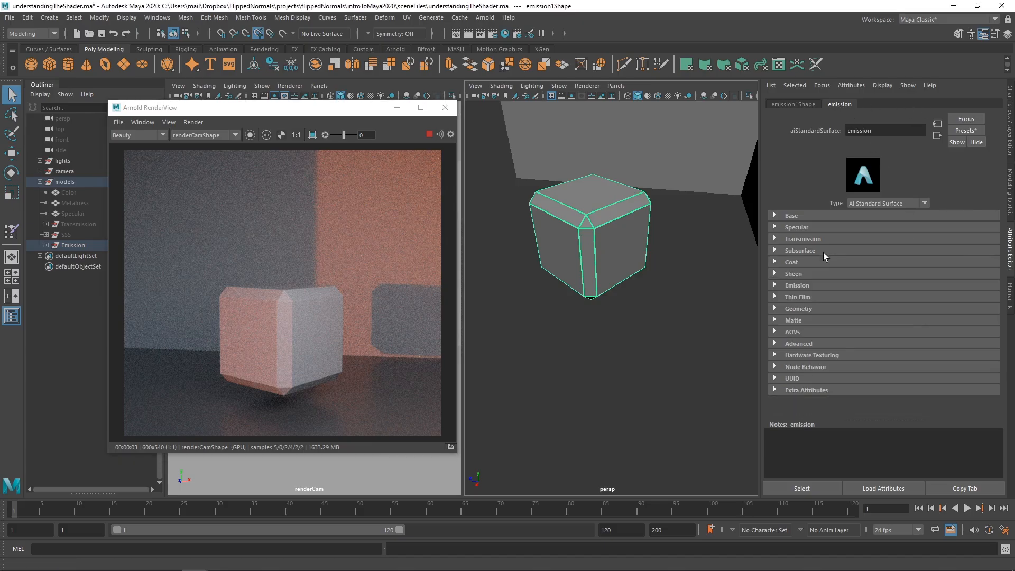
{"action": "left_click", "coordinate": [804, 285]}
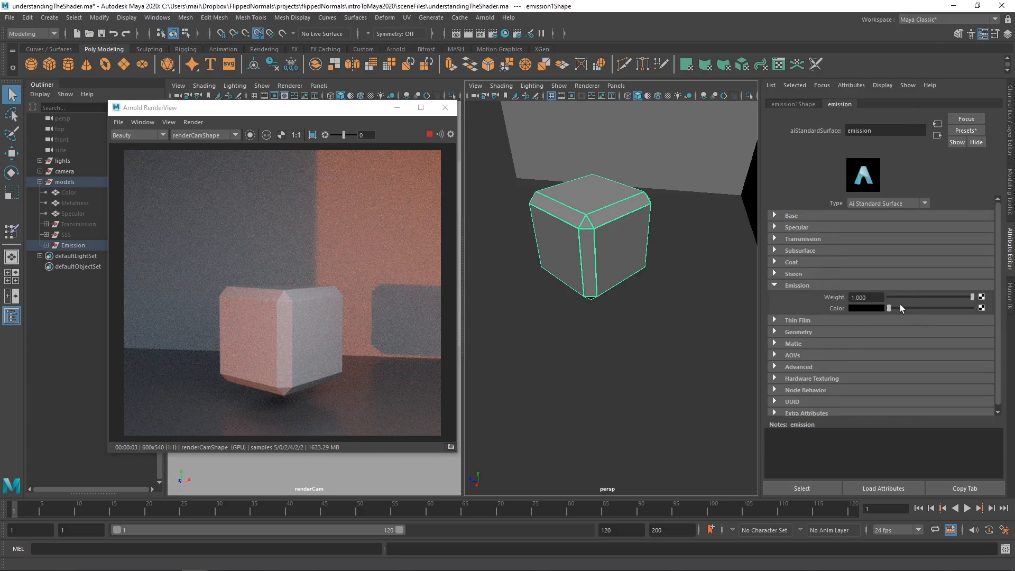
- Brighten the cube's Emission Color from black, and change it to a fully bright saturated red
{"action": "left_click_drag", "start_coordinate": [896, 305], "coordinate": [926, 310]}
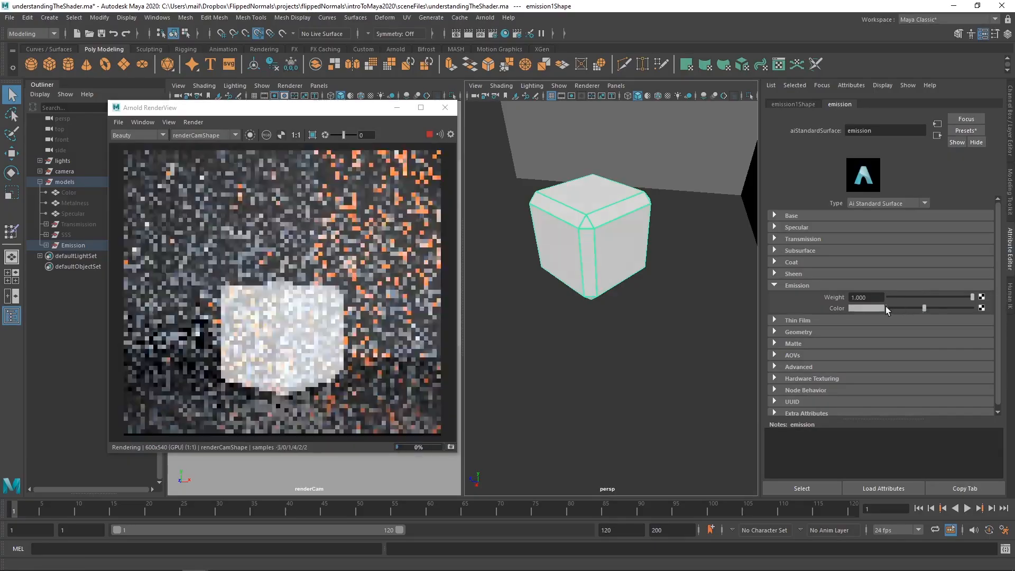
{"action": "left_click", "coordinate": [883, 308]}
{"action": "left_click", "coordinate": [850, 300]}
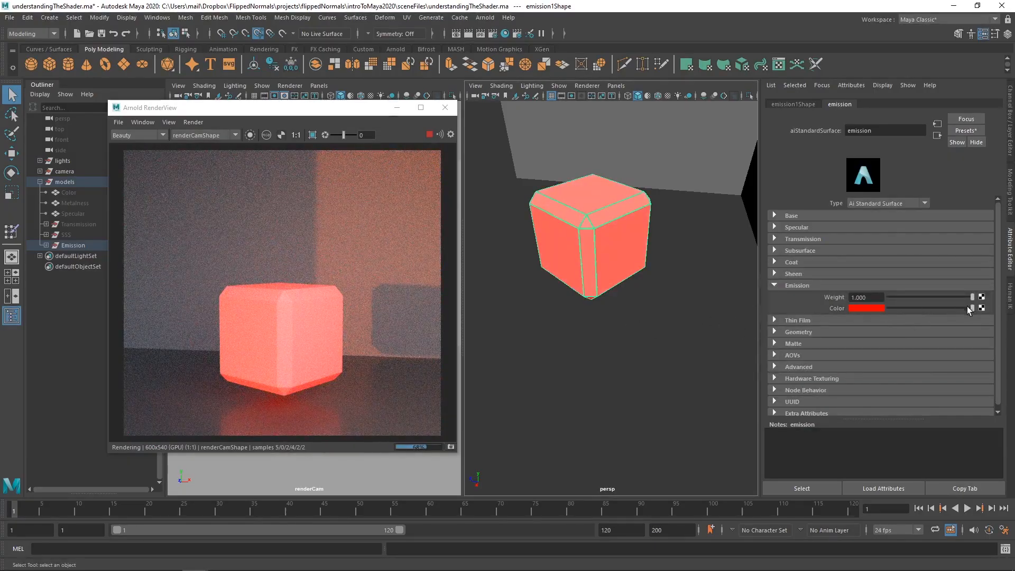
{"action": "left_click", "coordinate": [972, 308]}
- Try Emission Weights of 2 and 5 on the cube to compare the glow, and return the weight to 1
{"action": "left_click", "coordinate": [873, 297]}
{"action": "type", "text": "2"}
{"action": "key", "text": "Return"}
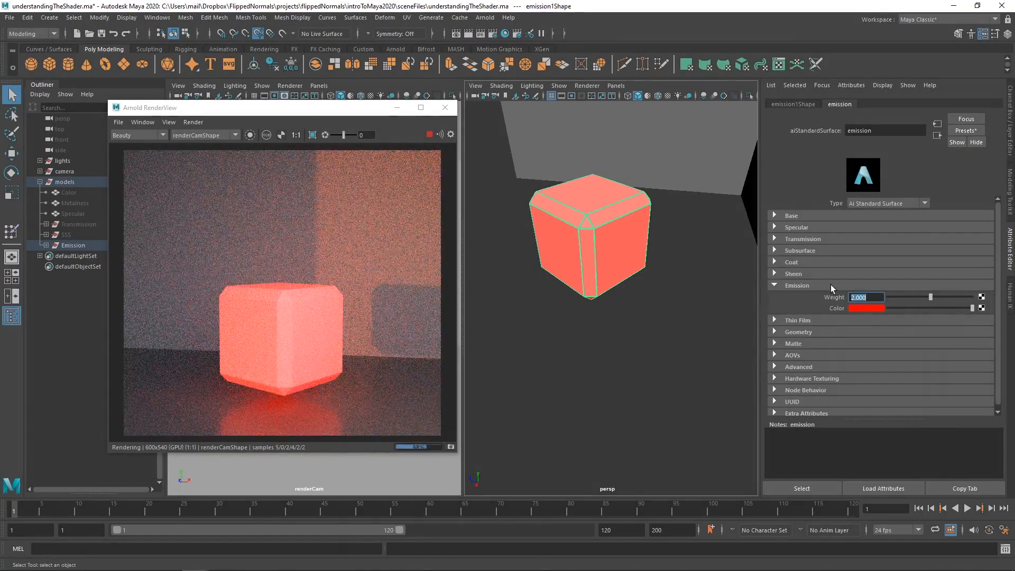
{"action": "type", "text": "5"}
{"action": "key", "text": "Return"}
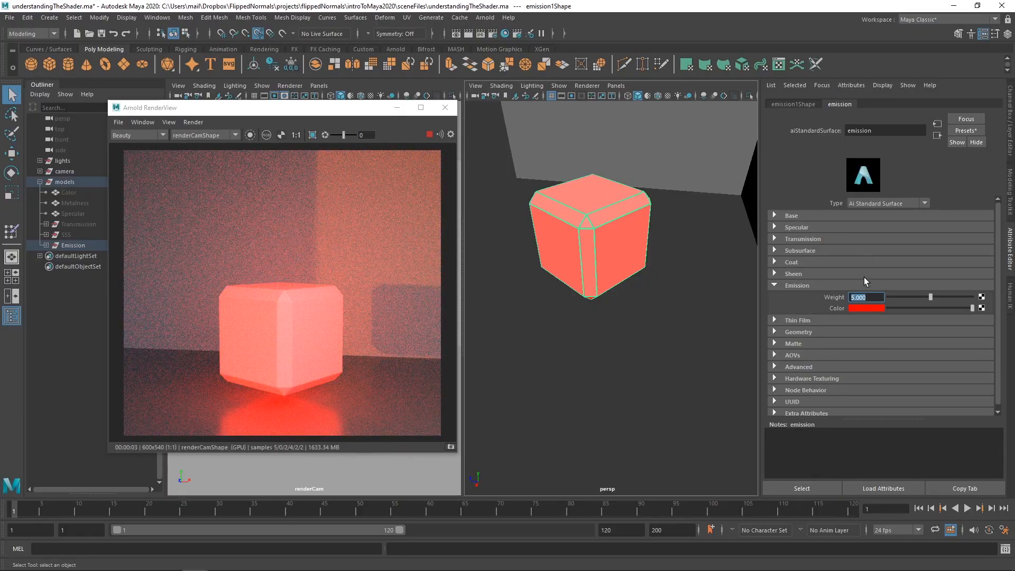
{"action": "type", "text": "1"}
{"action": "key", "text": "Return"}
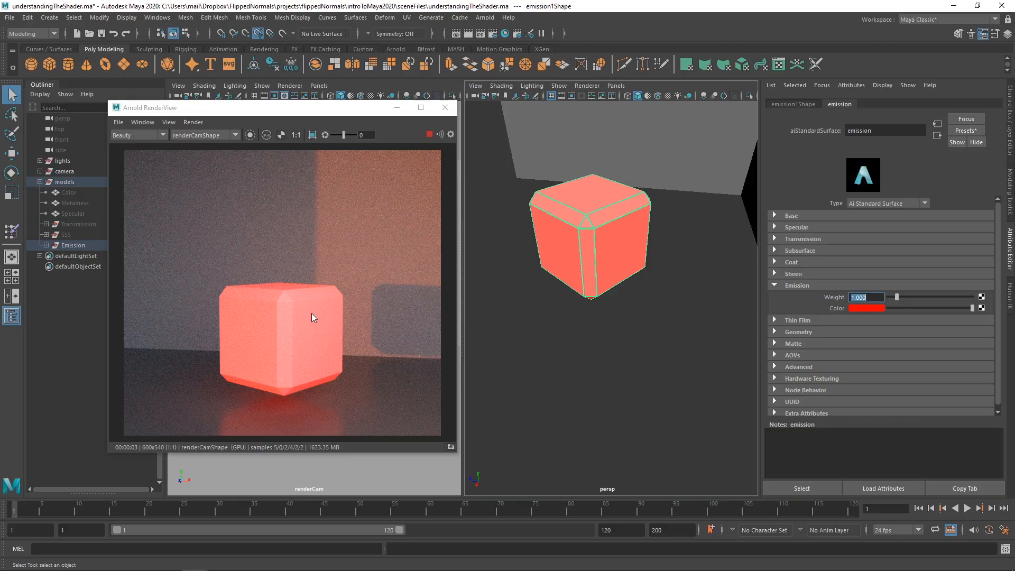
- Review the emission shader's Base, Specular, Transmission, Subsurface and Emission attributes one group at a time
{"action": "left_click", "coordinate": [792, 286]}
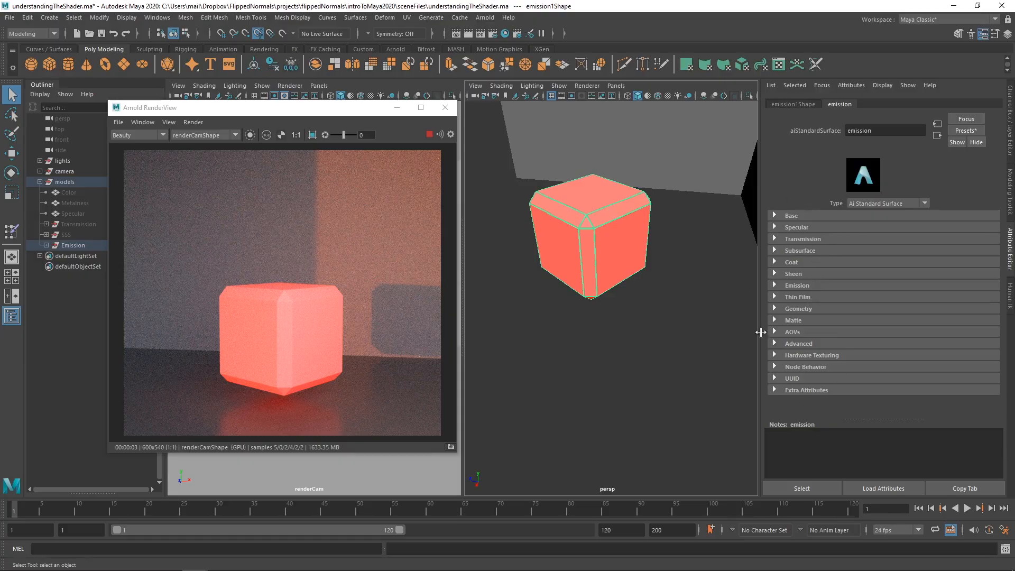
{"action": "left_click", "coordinate": [795, 215]}
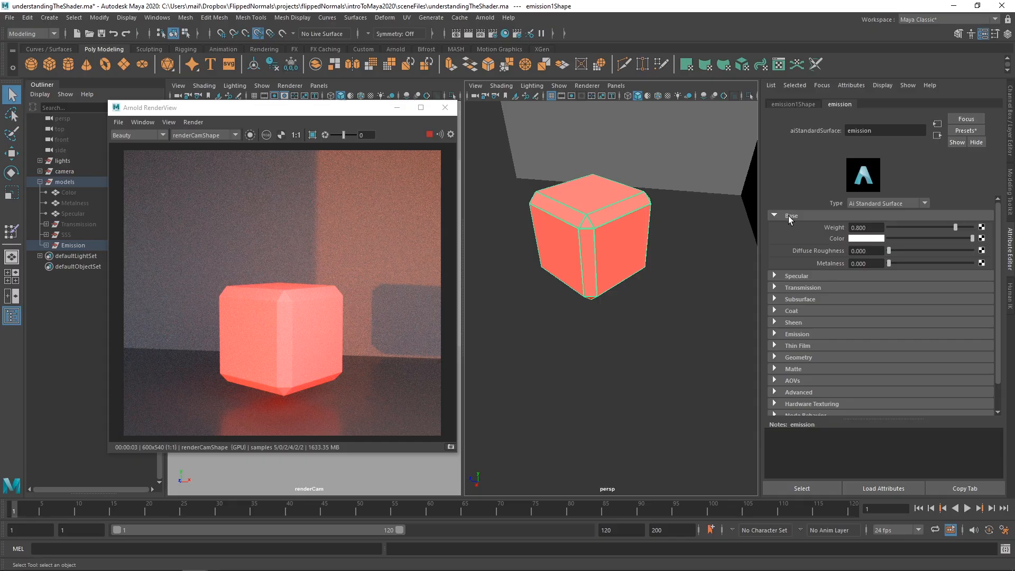
{"action": "left_click", "coordinate": [789, 215]}
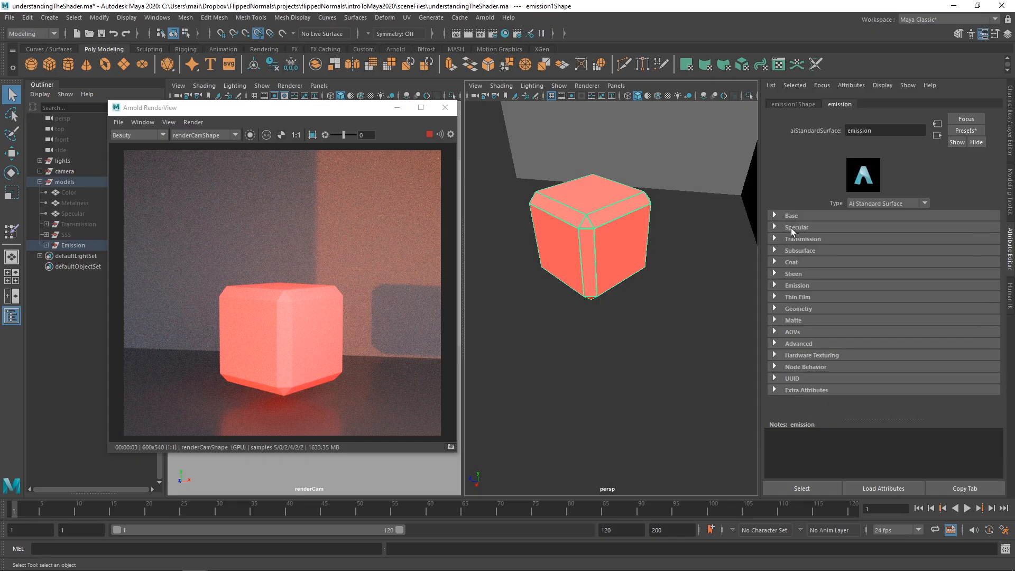
{"action": "left_click", "coordinate": [791, 227]}
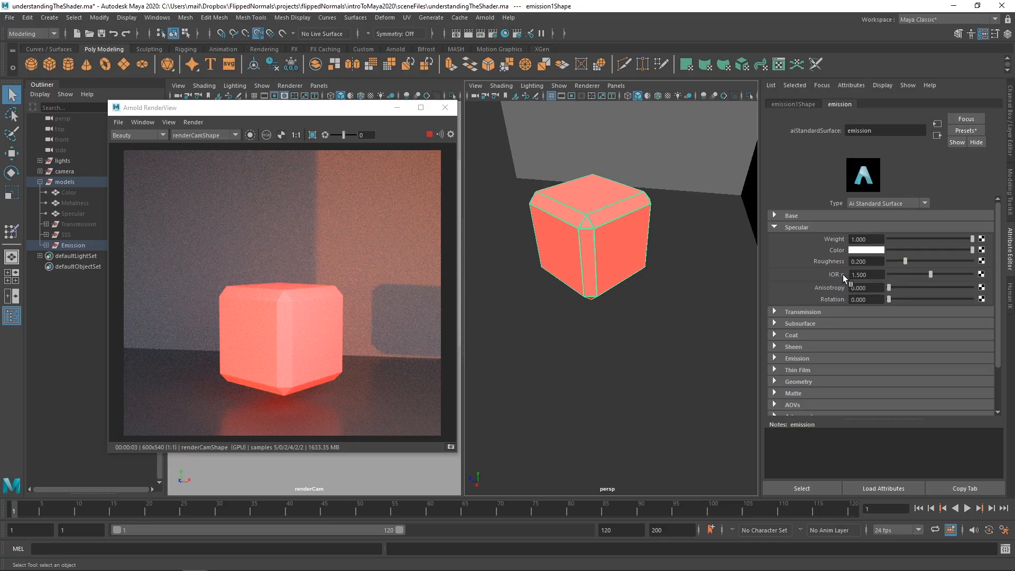
{"action": "left_click", "coordinate": [800, 229]}
{"action": "left_click", "coordinate": [804, 239]}
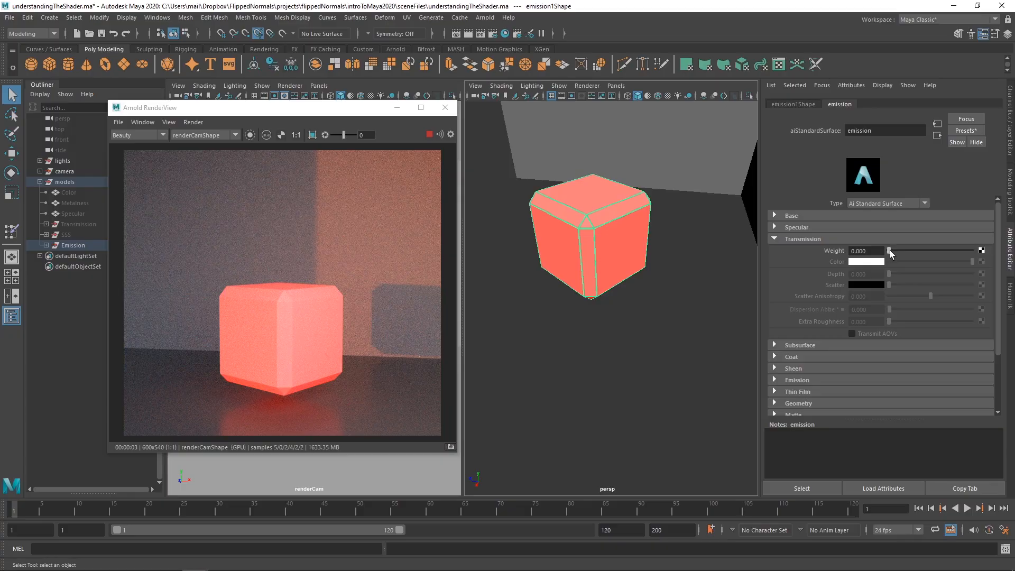
{"action": "left_click", "coordinate": [812, 239]}
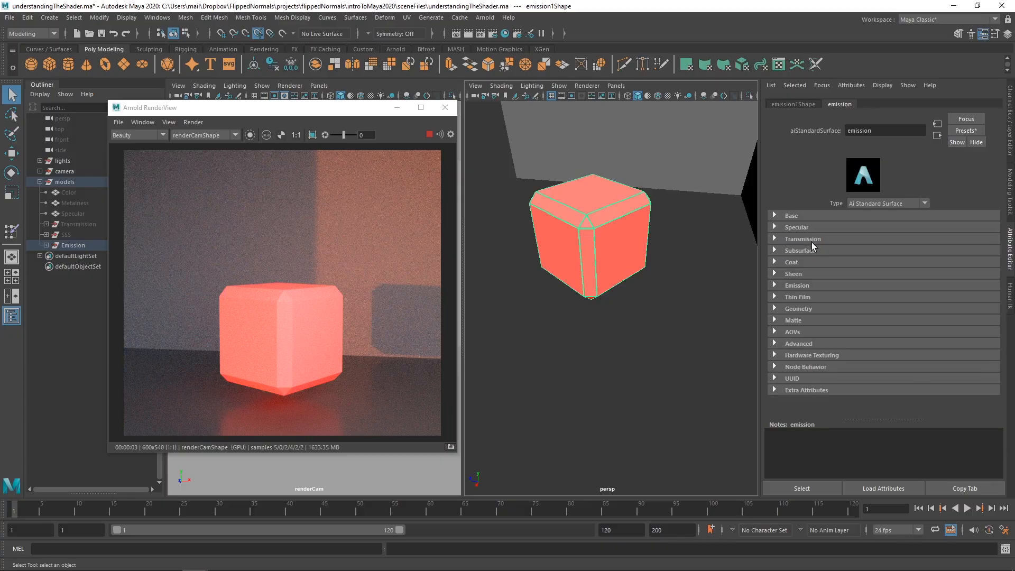
{"action": "left_click", "coordinate": [811, 251]}
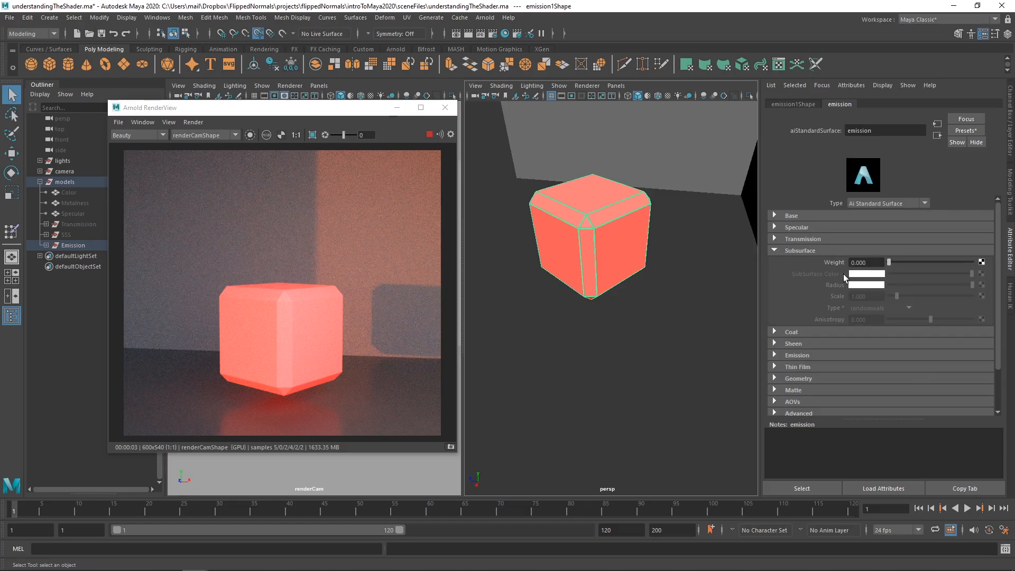
{"action": "left_click", "coordinate": [802, 251]}
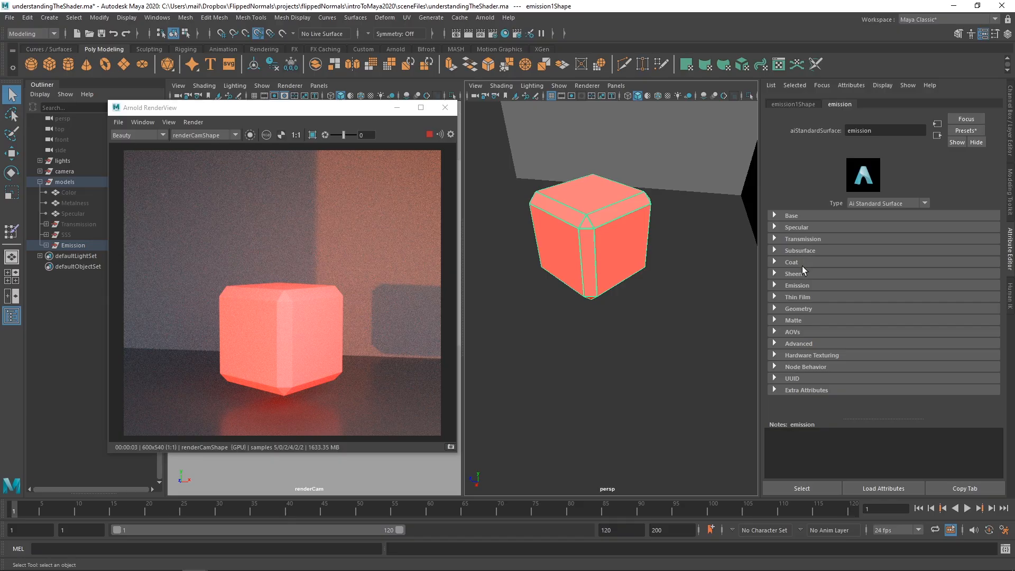
{"action": "left_click", "coordinate": [795, 285]}
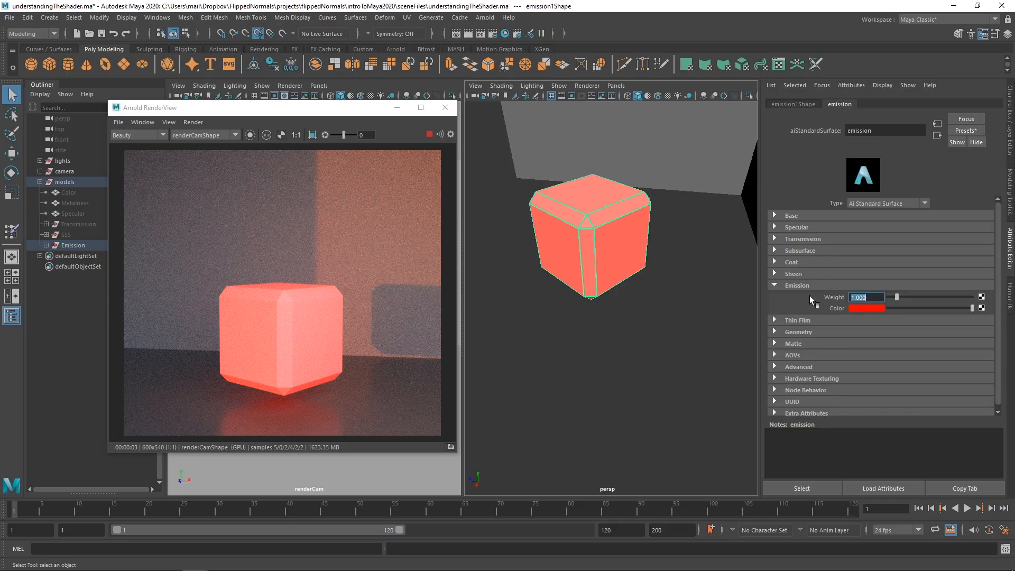